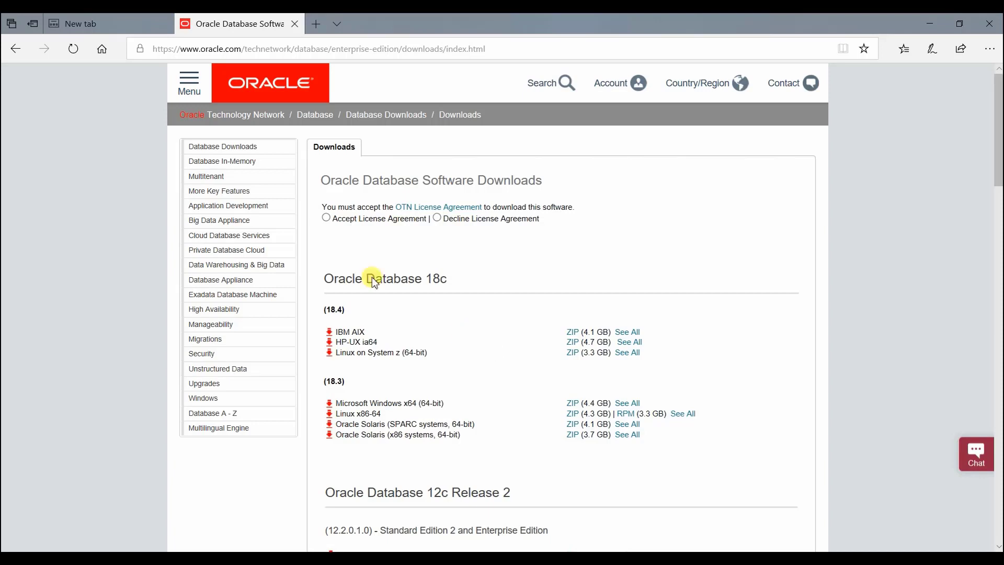
- Accept the OTN License Agreement and download the Oracle Database 12c Release 2 (12.2.0.1.0) file for Microsoft Windows x64
click(326, 217)
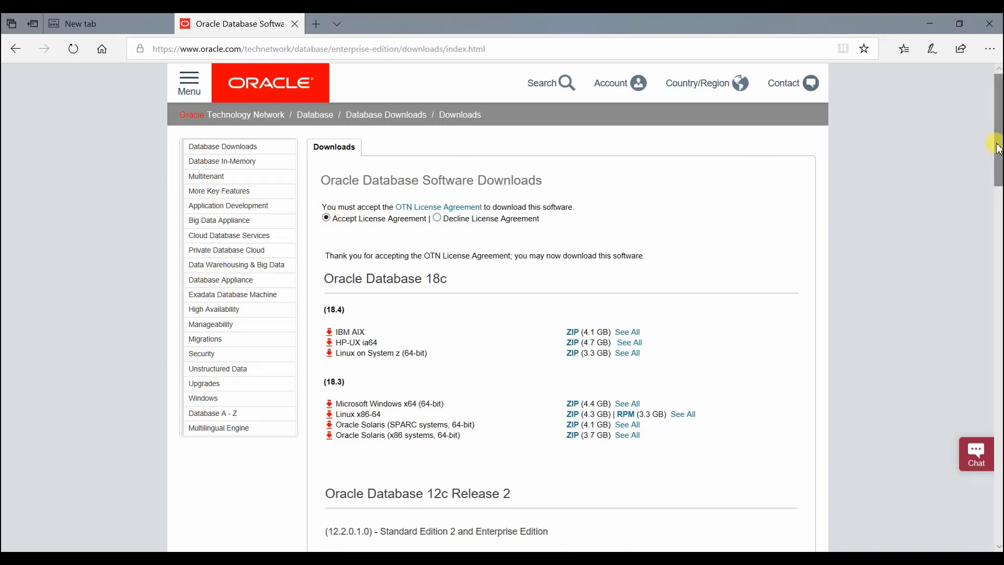
drag(996, 148, 997, 224)
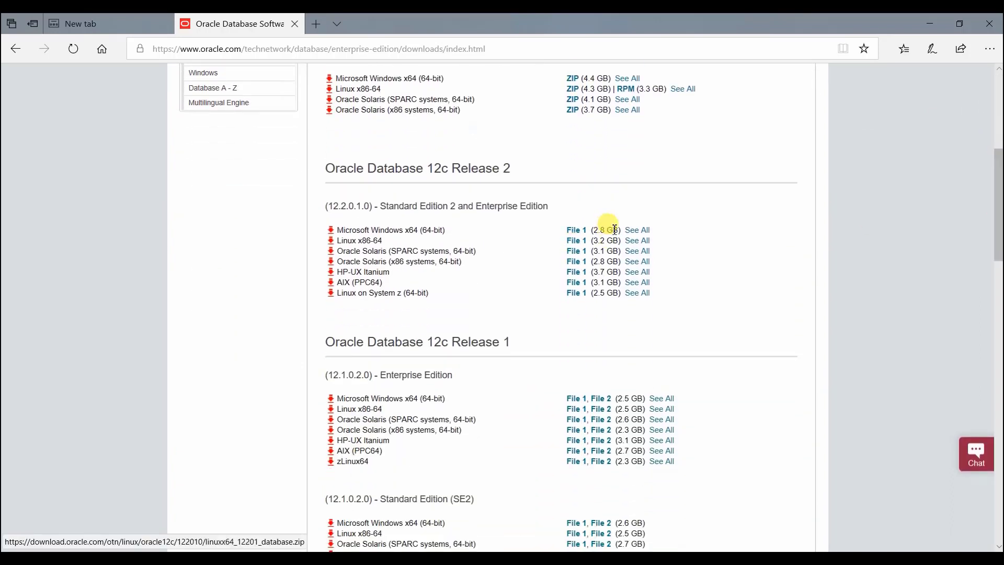
click(570, 233)
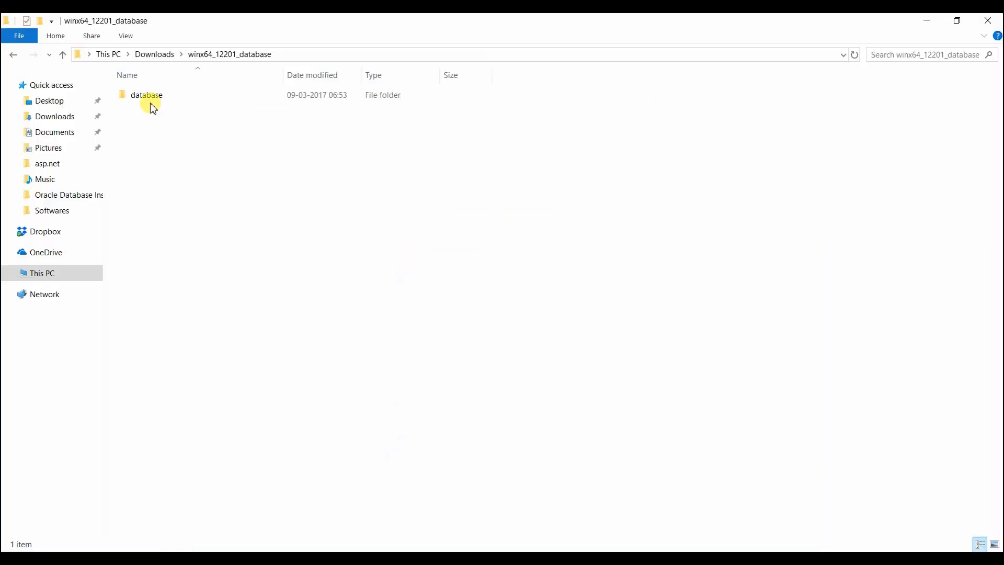
- In File Explorer, open the database folder inside the extracted winx64_12201_database folder in Downloads
click(151, 98)
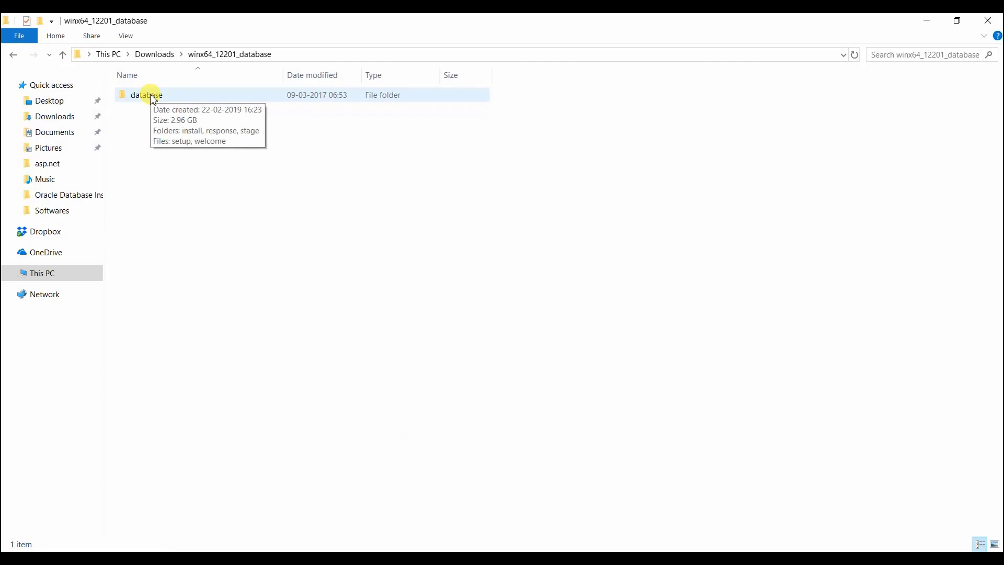
click(287, 55)
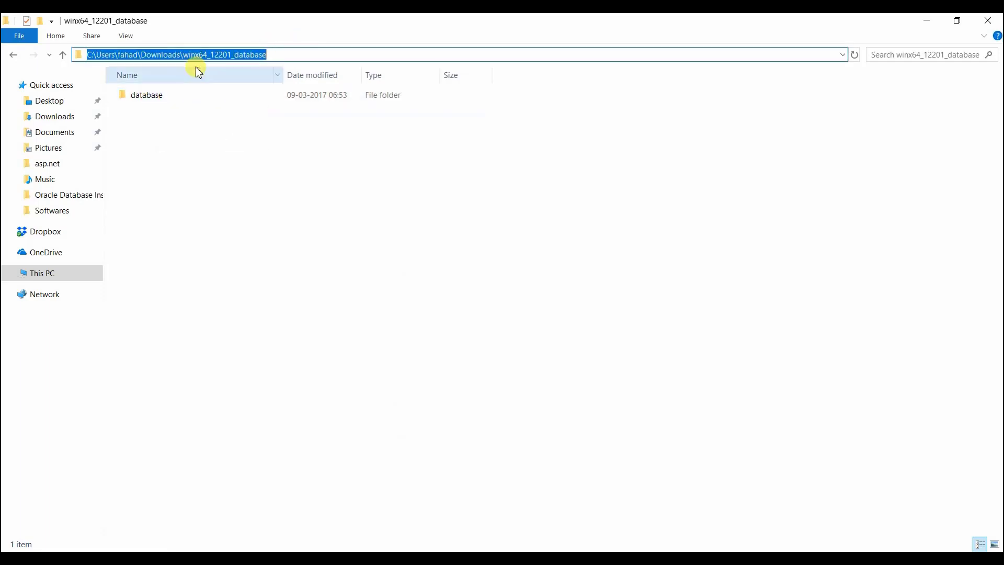
click(200, 210)
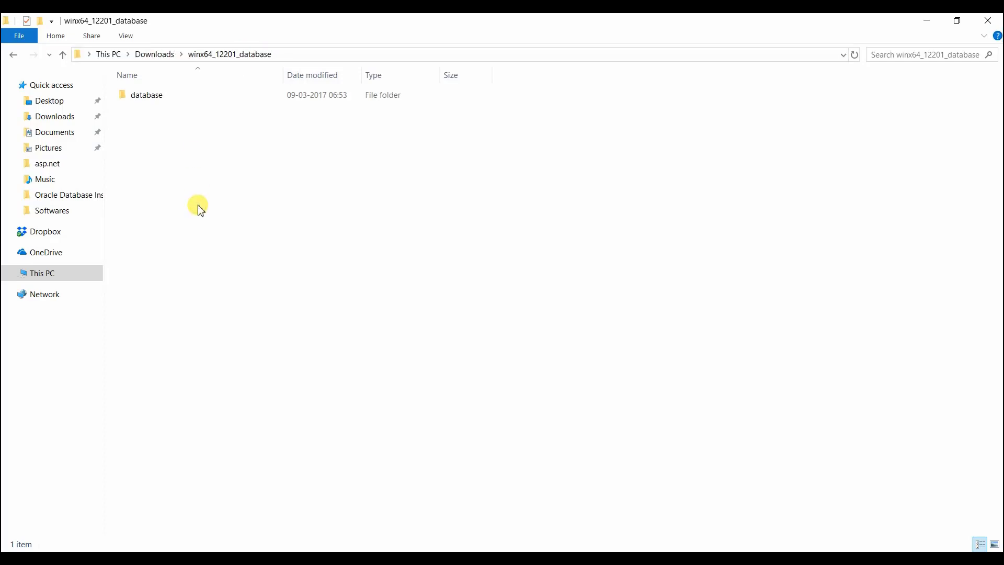
double_click(156, 95)
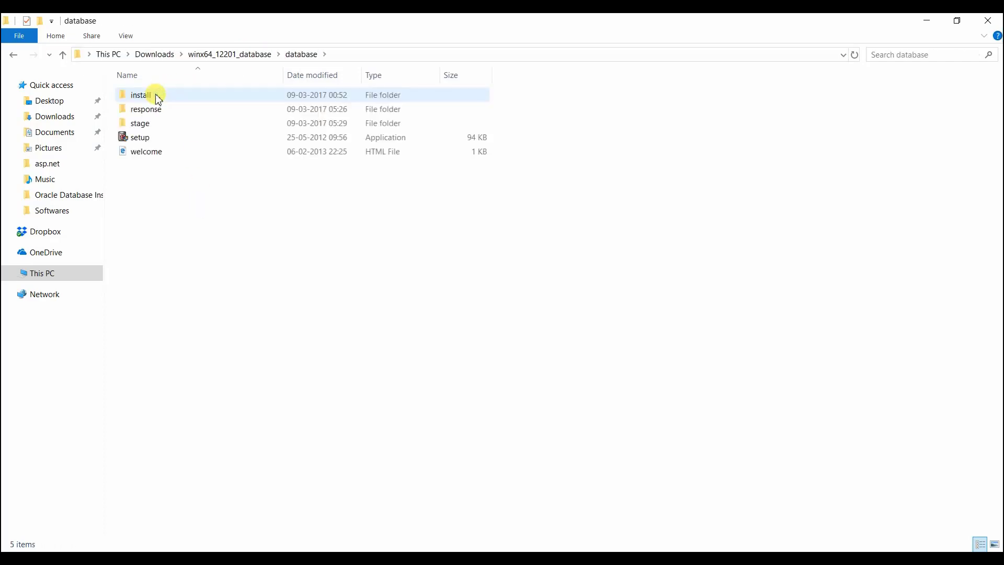
- Run the setup application as administrator and minimise the Oracle Universal Installer console window
click(148, 138)
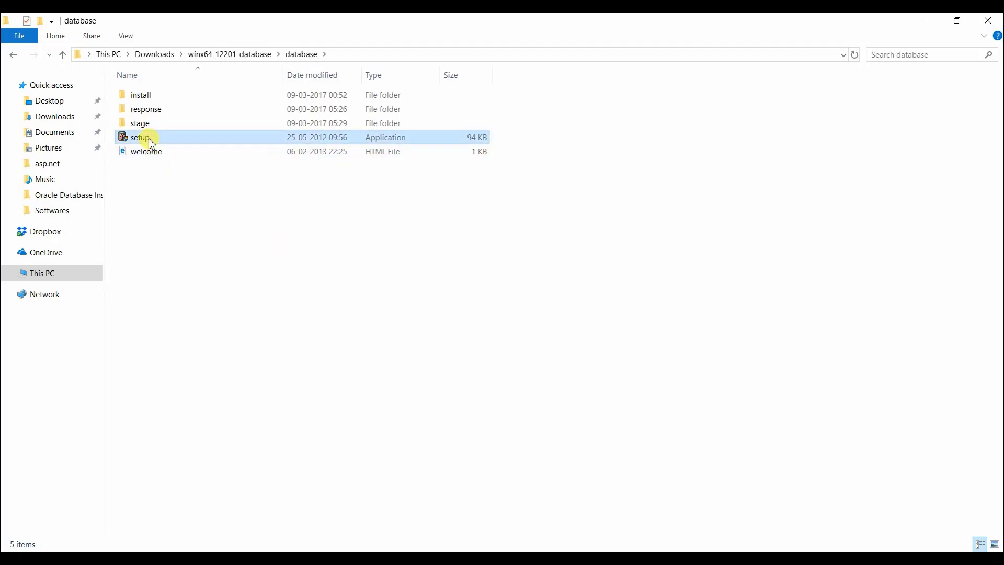
right_click(149, 139)
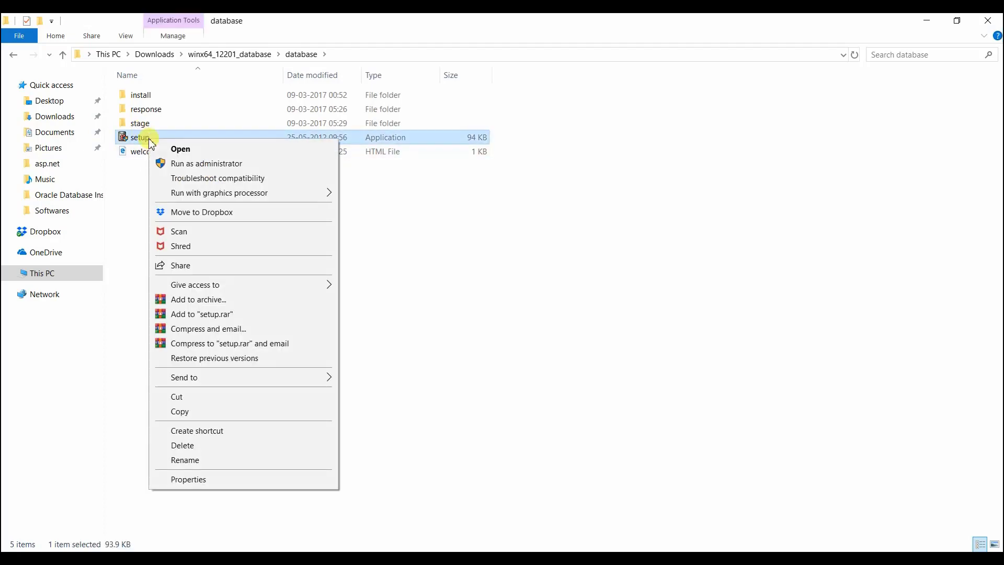
click(203, 166)
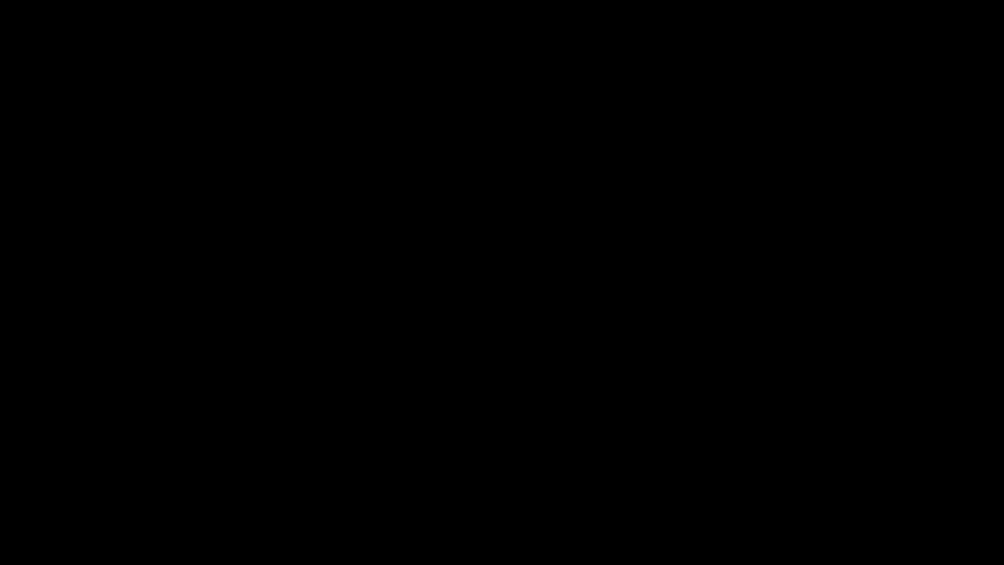
click(449, 384)
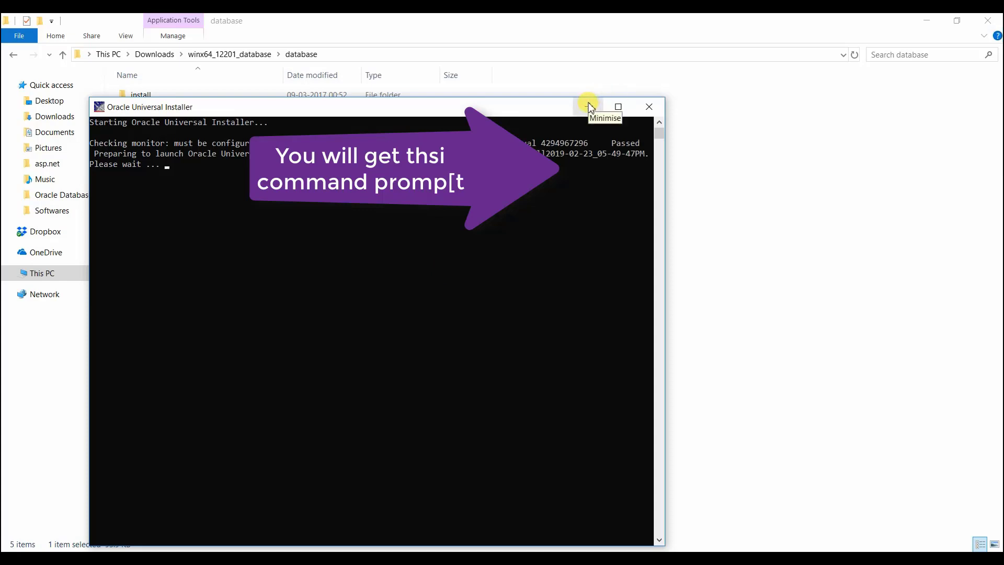
click(590, 108)
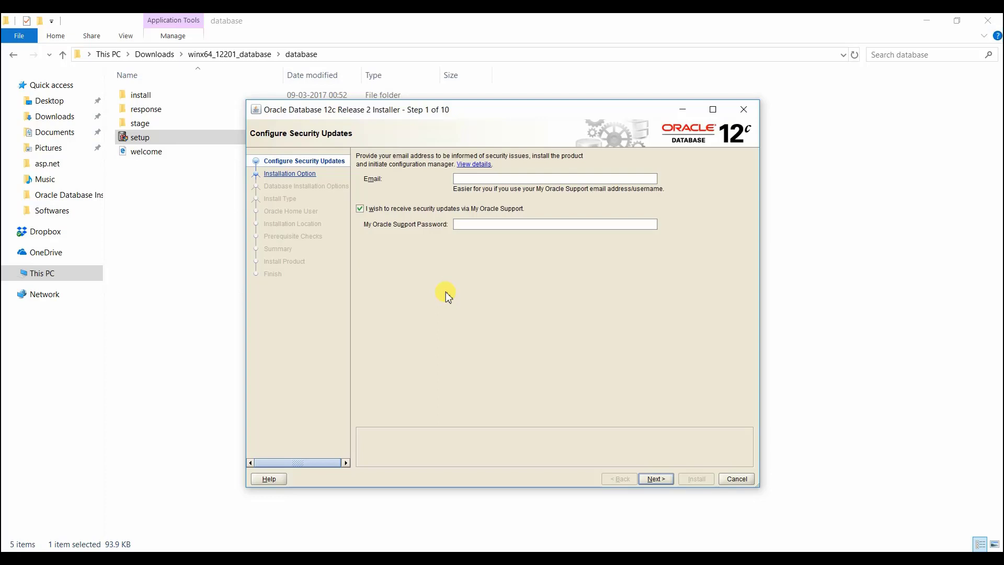
- Opt out of security updates via My Oracle Support and continue without providing an email address
click(376, 209)
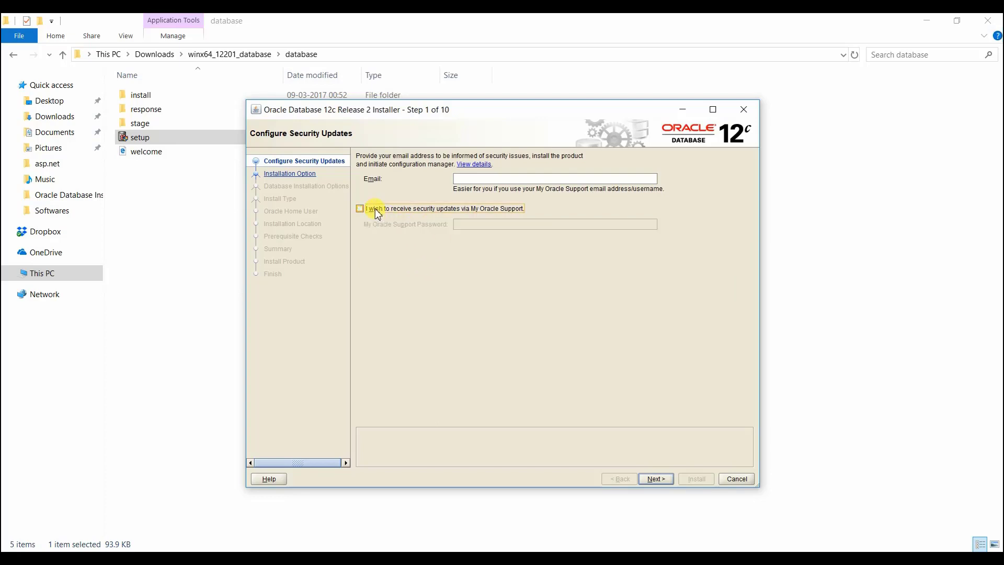
click(464, 179)
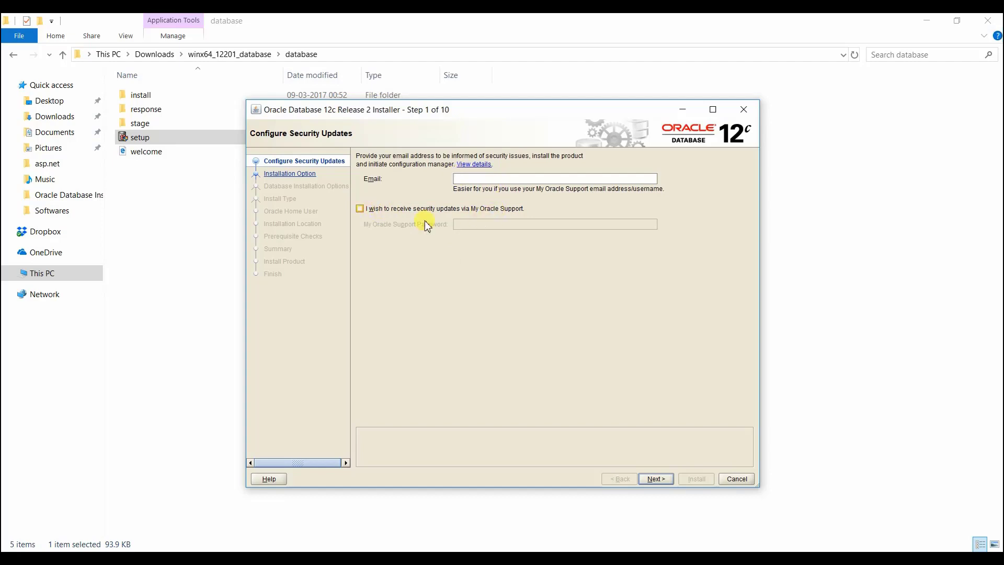
click(655, 479)
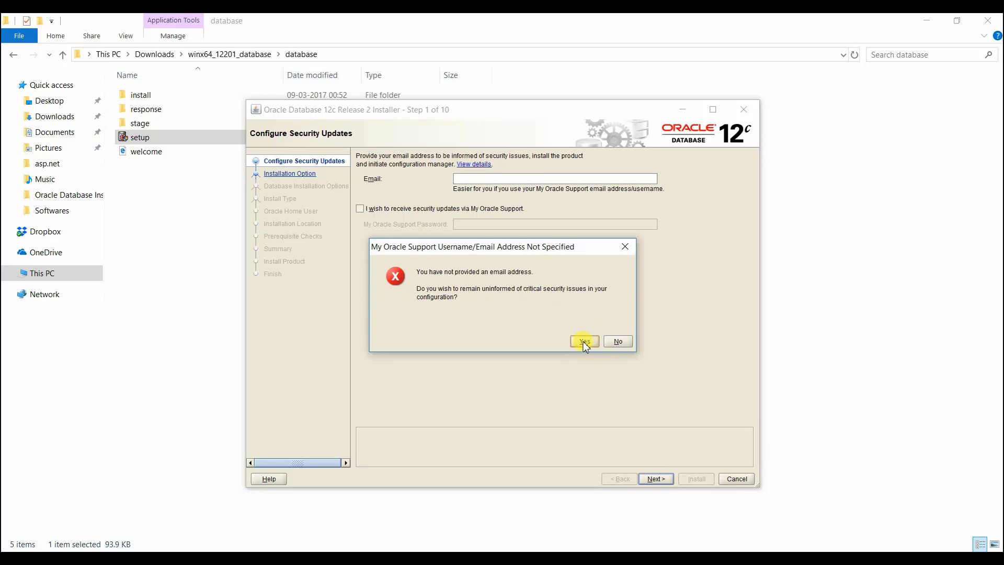
click(583, 341)
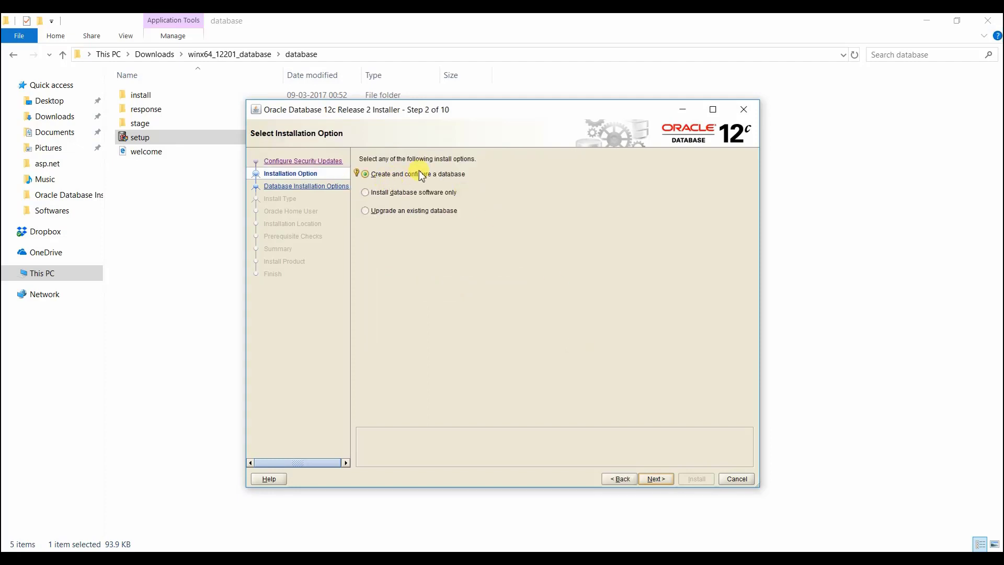
- Review the help for the three installation options: create and configure a database, install software only, and upgrade an existing database
click(357, 174)
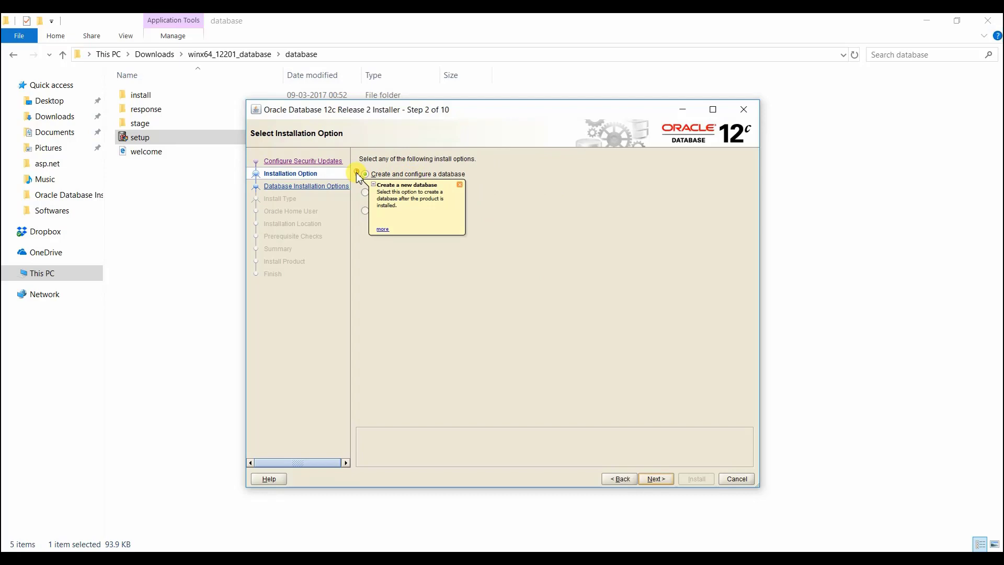
click(382, 231)
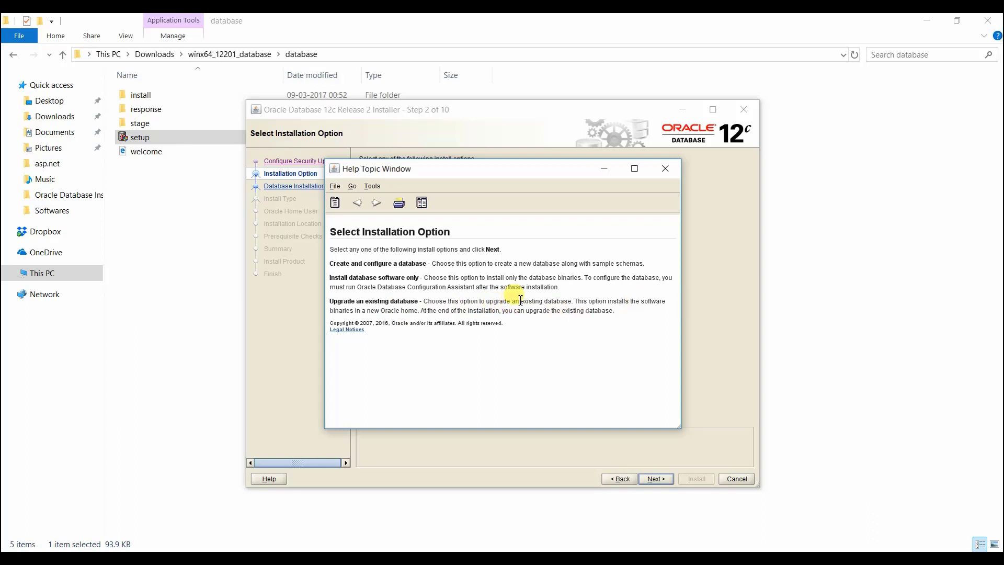
click(665, 168)
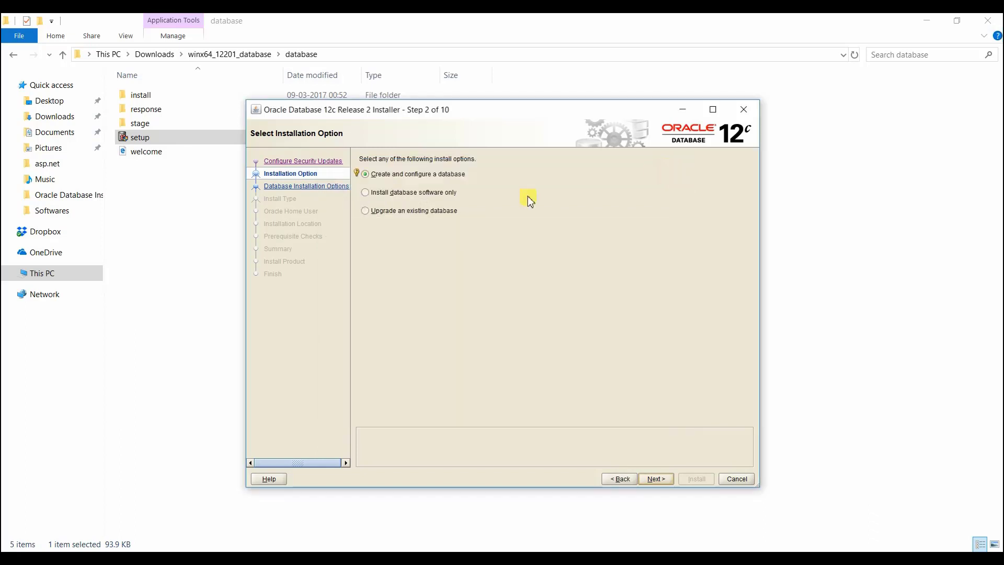
click(369, 193)
mouse_move(355, 191)
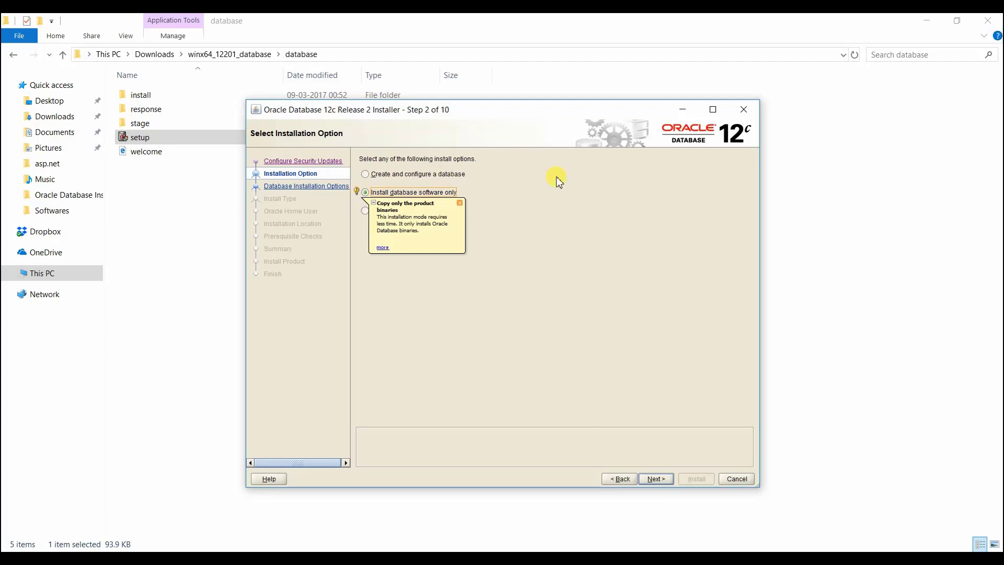
click(461, 203)
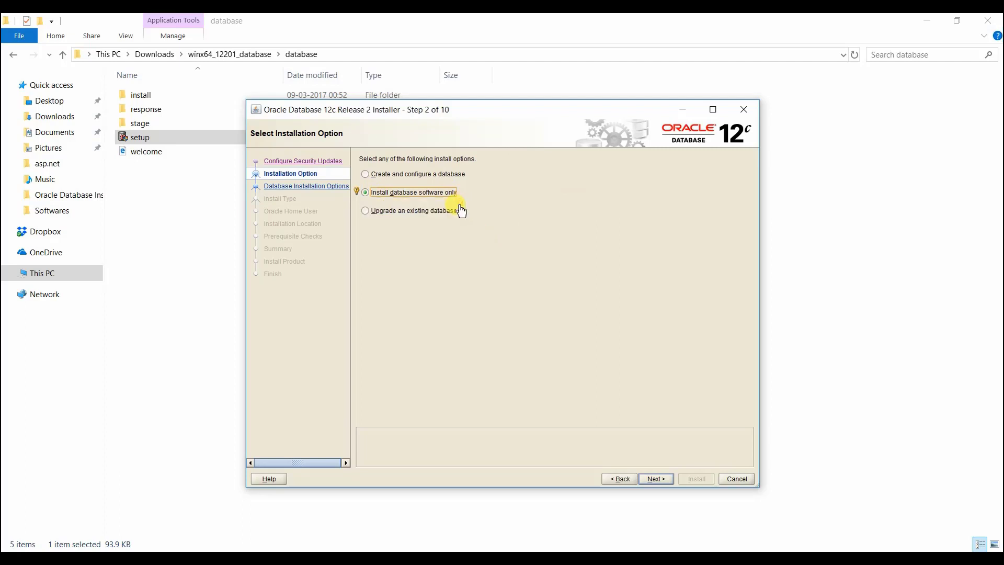
click(366, 211)
click(356, 210)
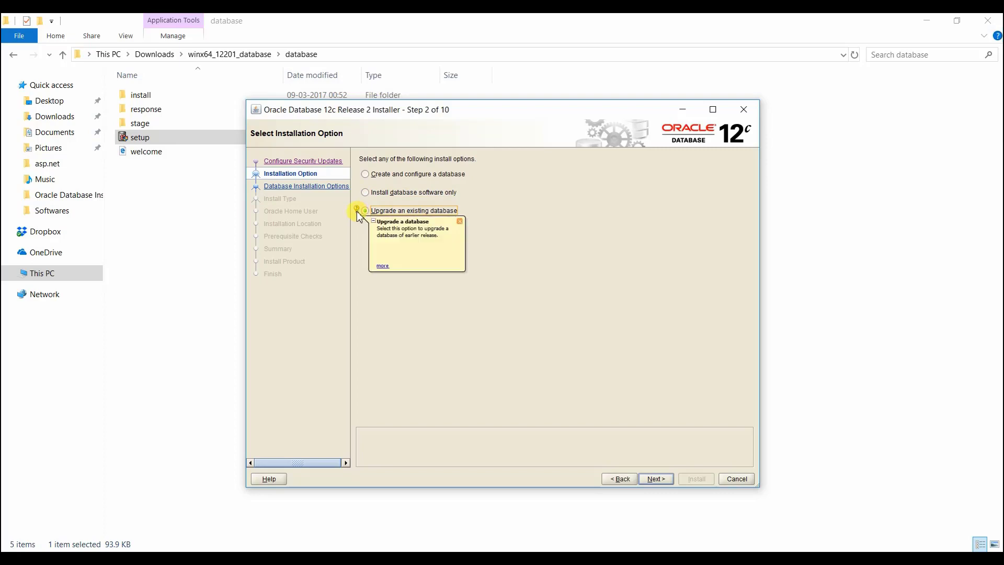
- Choose "Create and configure a database" as the installation option and continue to the system class page
click(366, 175)
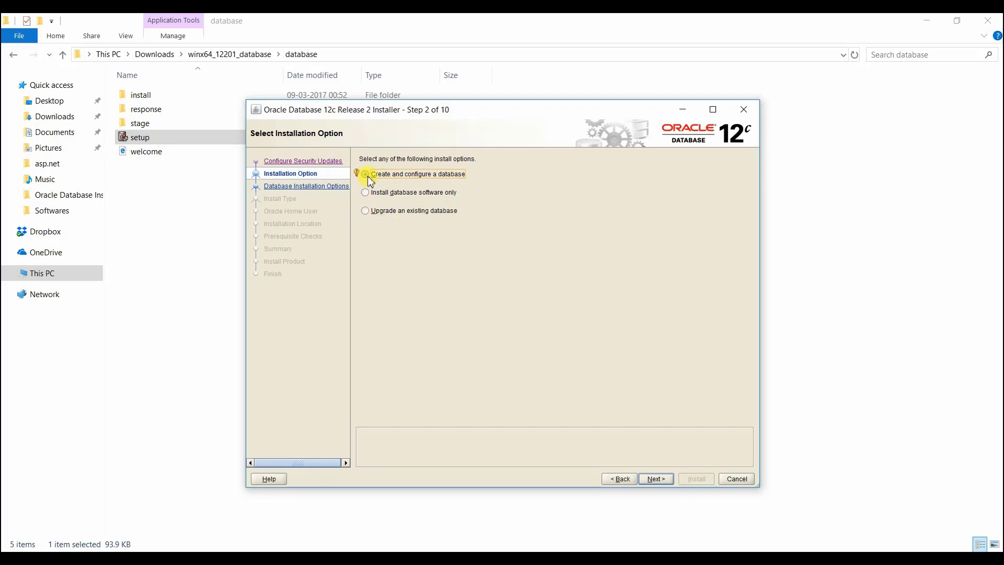
click(656, 479)
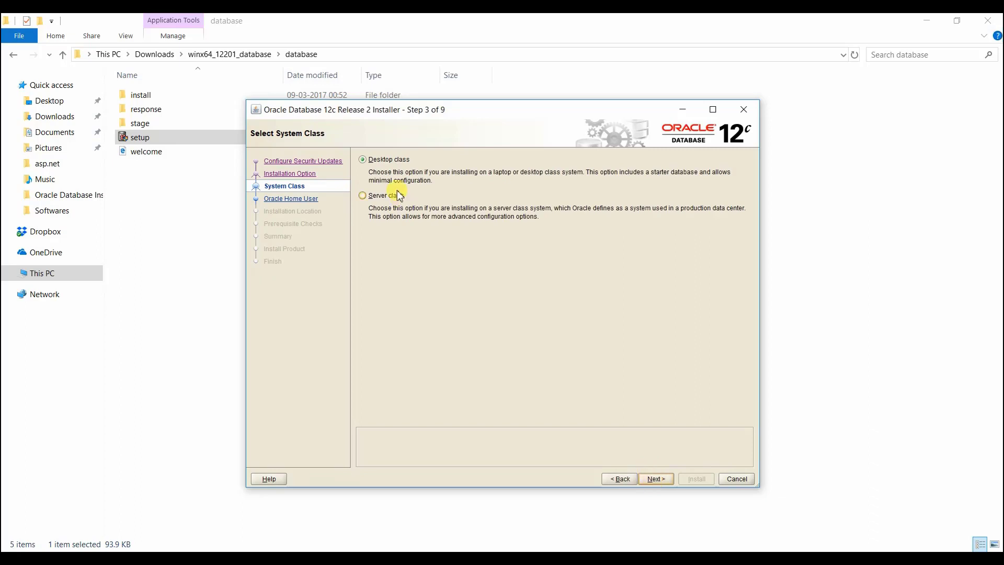
- Read the System Class help topic on Desktop Class and Server Class, and close the help window
click(355, 157)
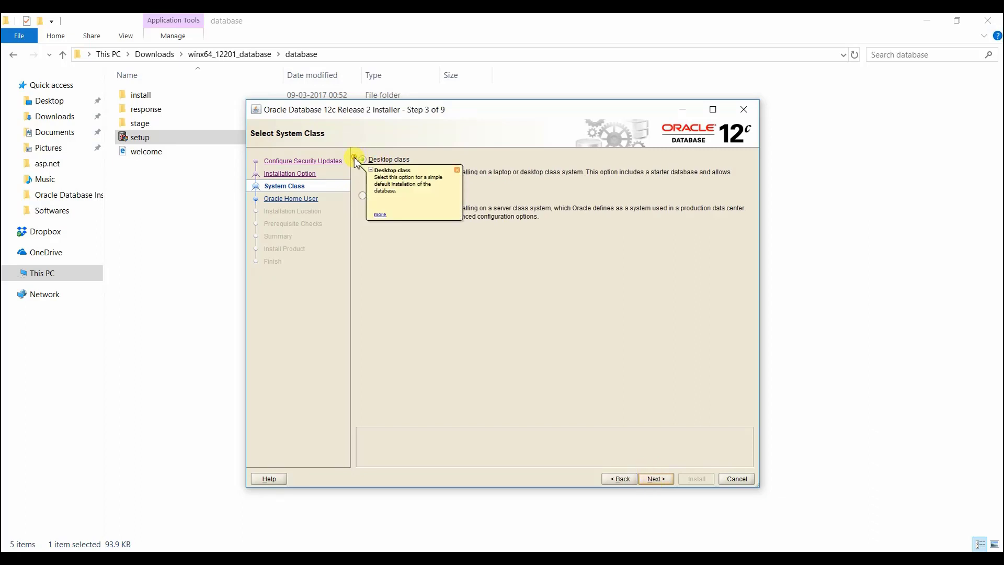
click(381, 215)
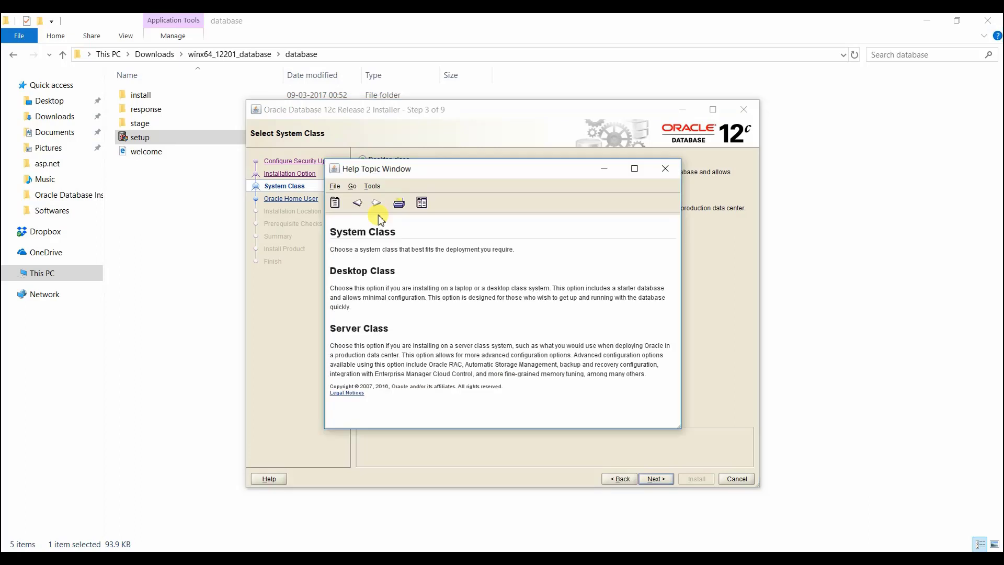
click(369, 294)
double_click(369, 295)
click(369, 295)
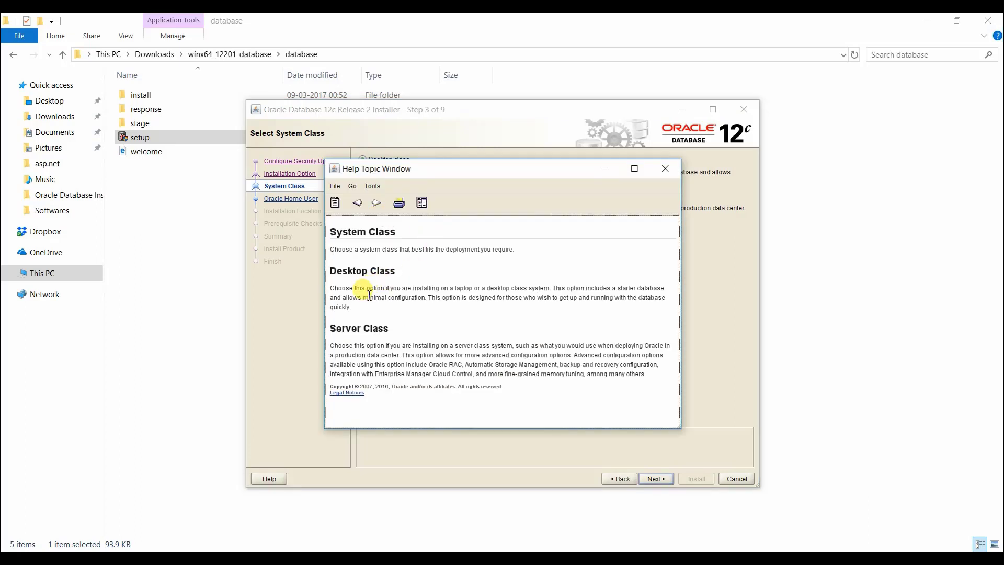
drag(350, 308, 332, 288)
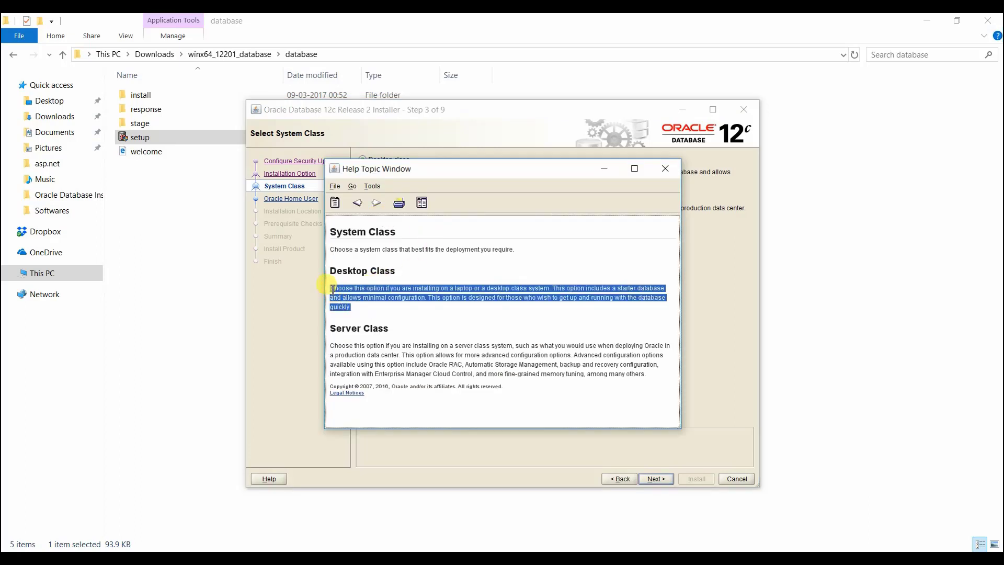
click(378, 312)
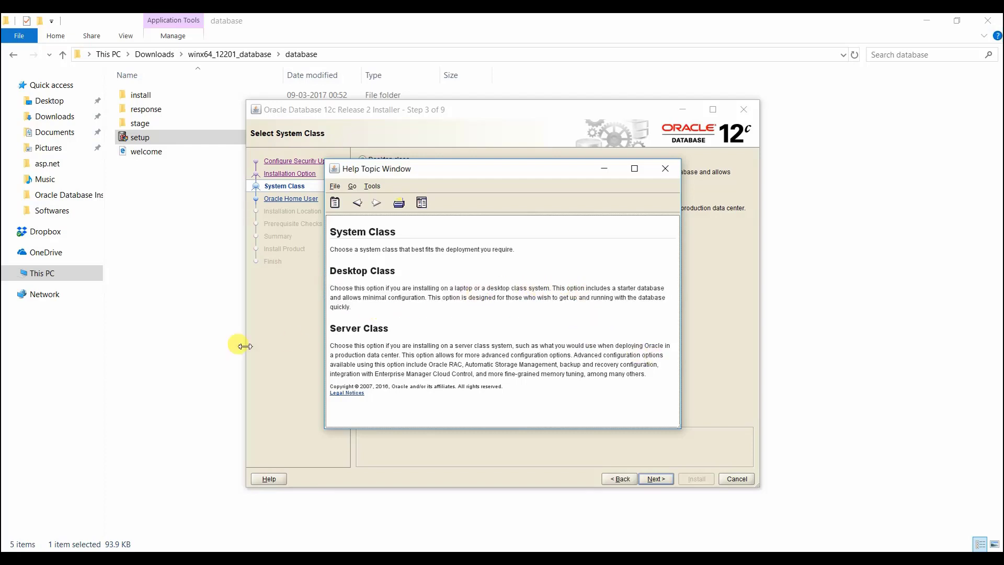
double_click(354, 328)
click(353, 328)
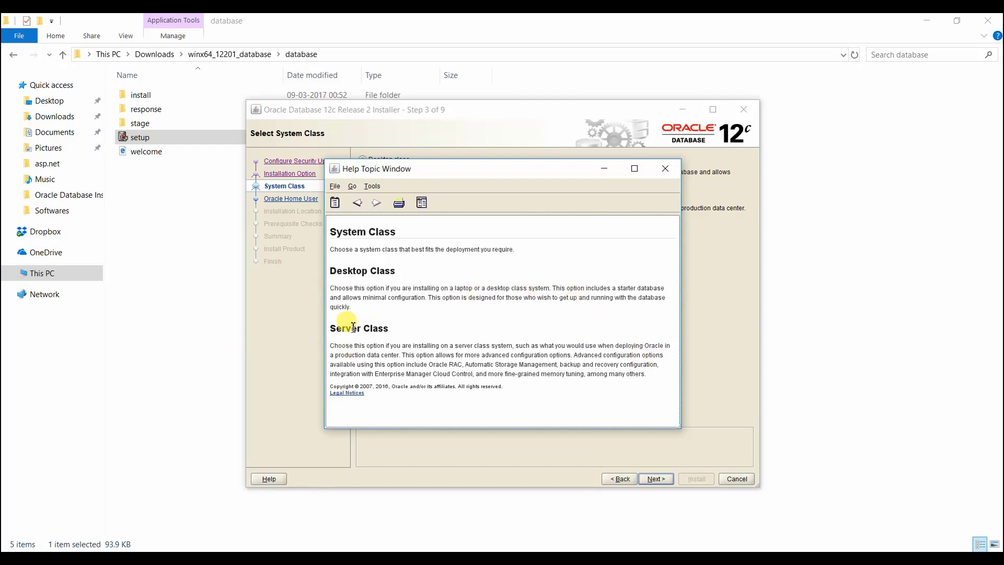
drag(342, 345, 639, 381)
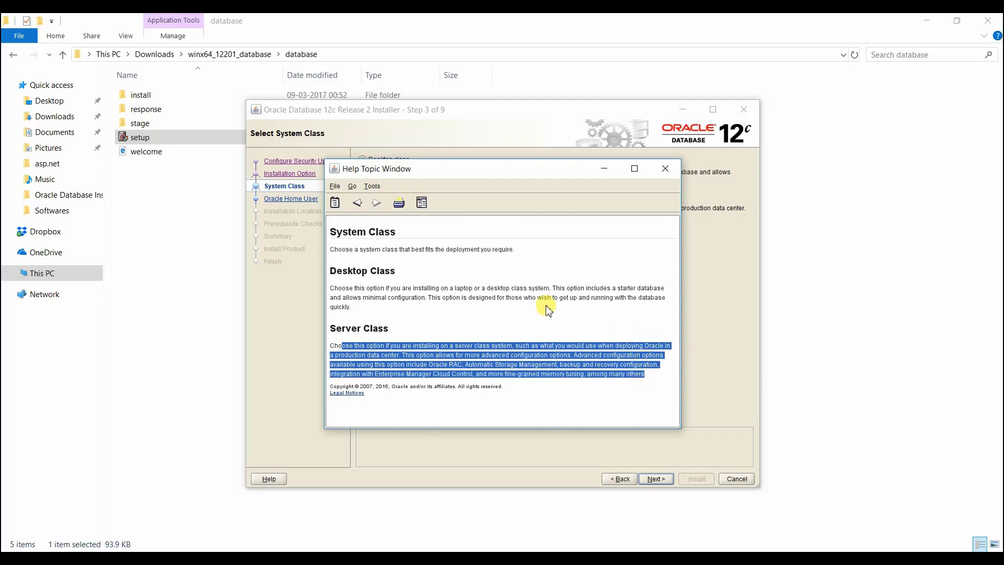
click(450, 258)
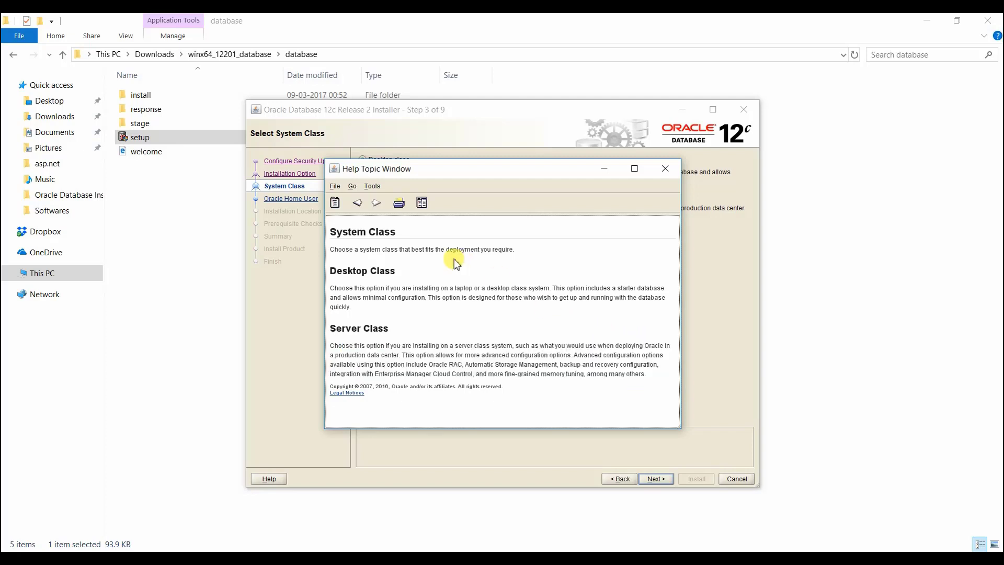
click(665, 169)
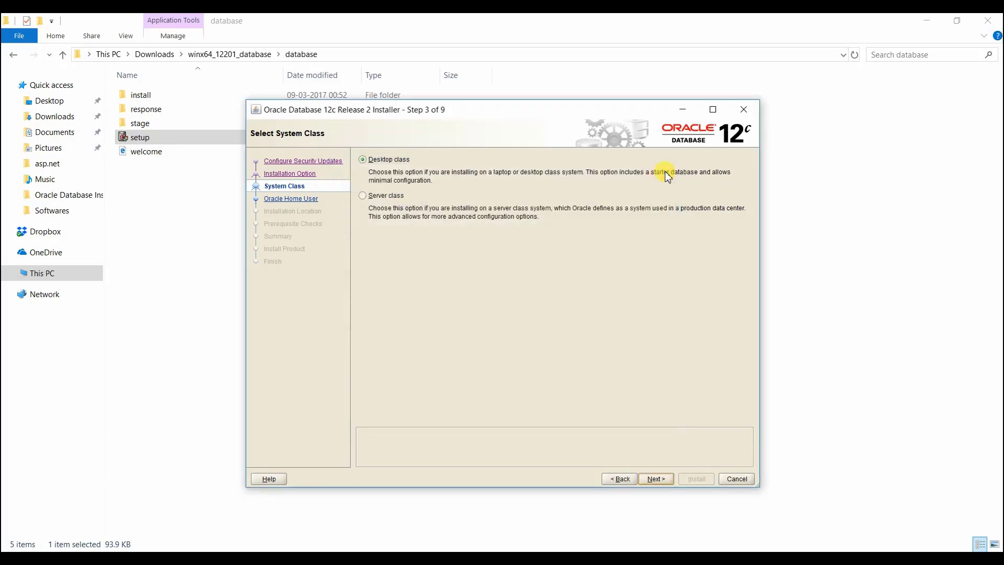
- Choose Desktop class as the system class and continue to the Oracle home user page
click(375, 162)
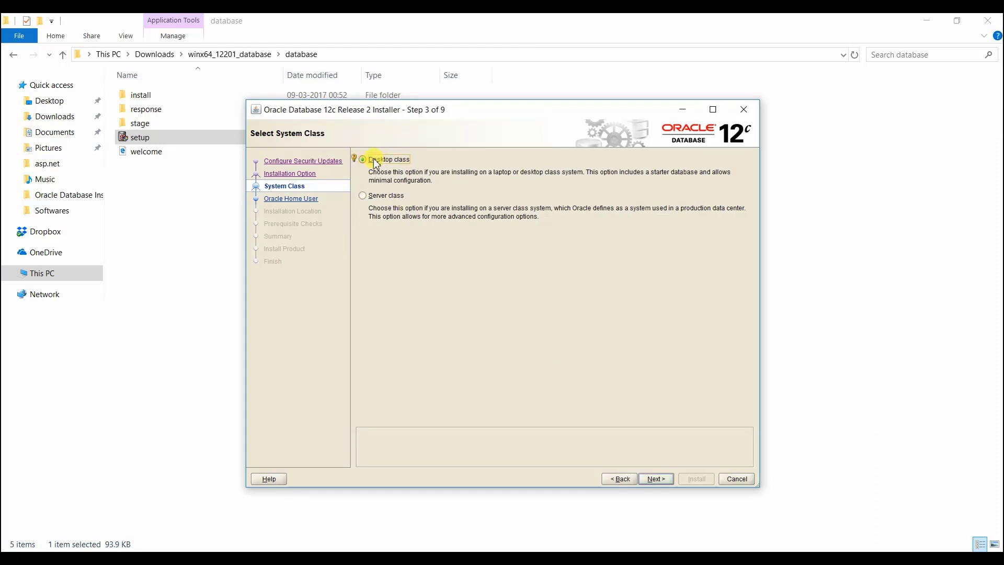
click(660, 480)
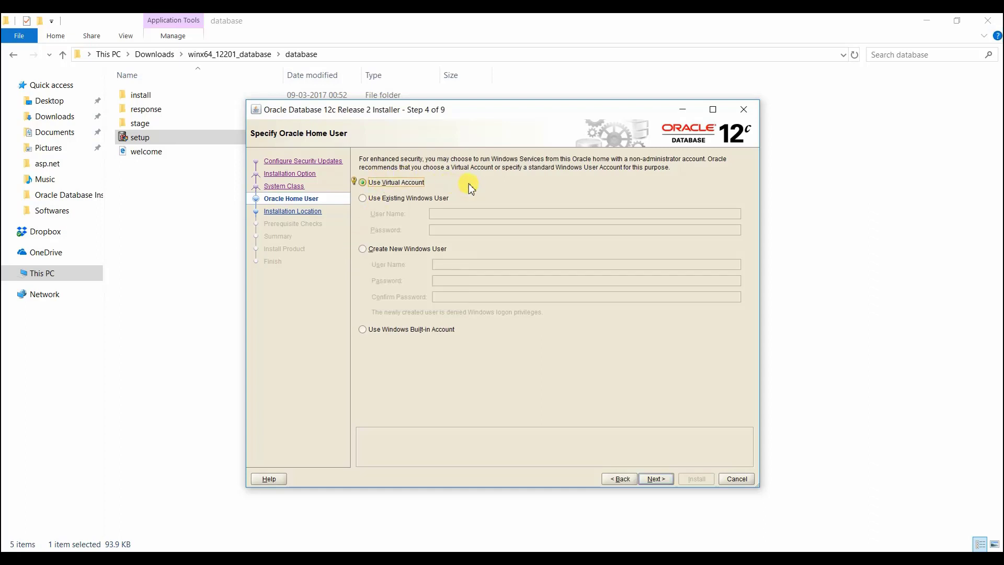
- Select the Windows built-in account for the Oracle home user, read the details of the warning about it, and dismiss the warning
click(379, 334)
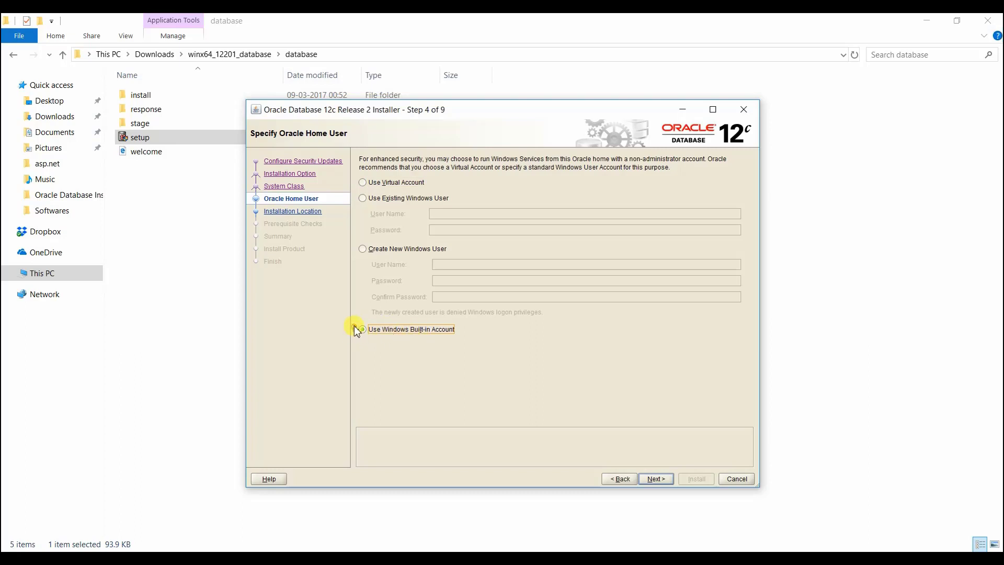
click(353, 327)
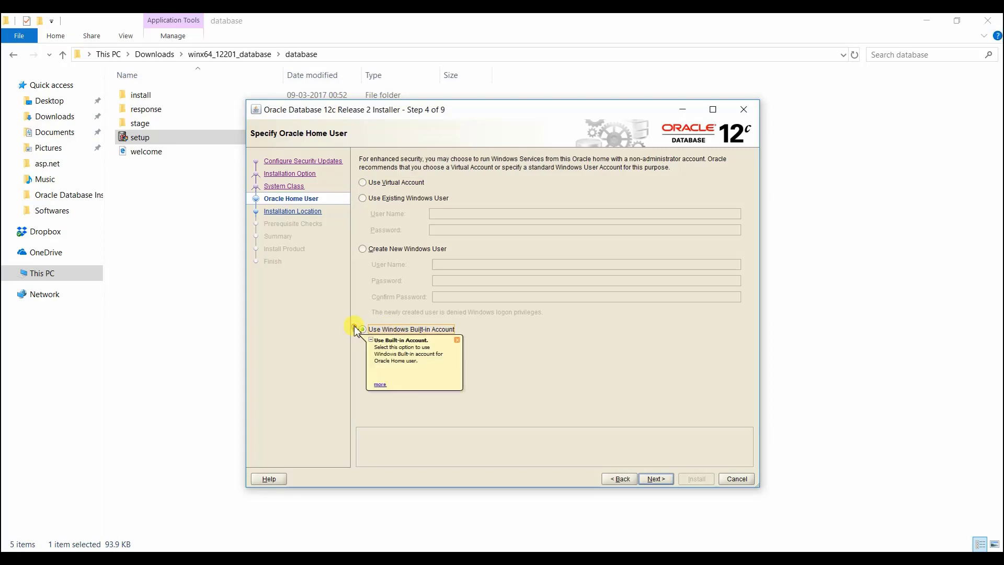
click(654, 478)
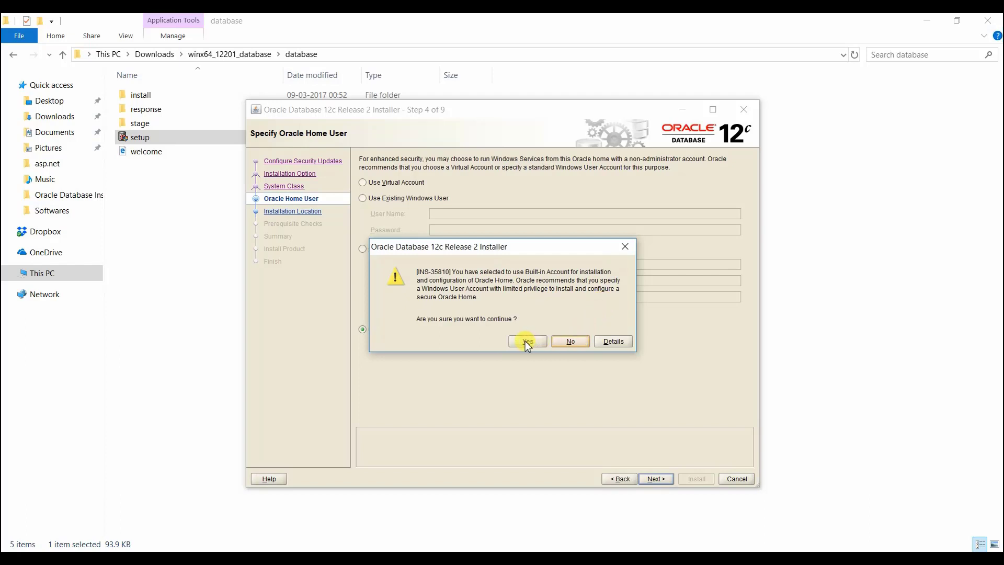
click(608, 342)
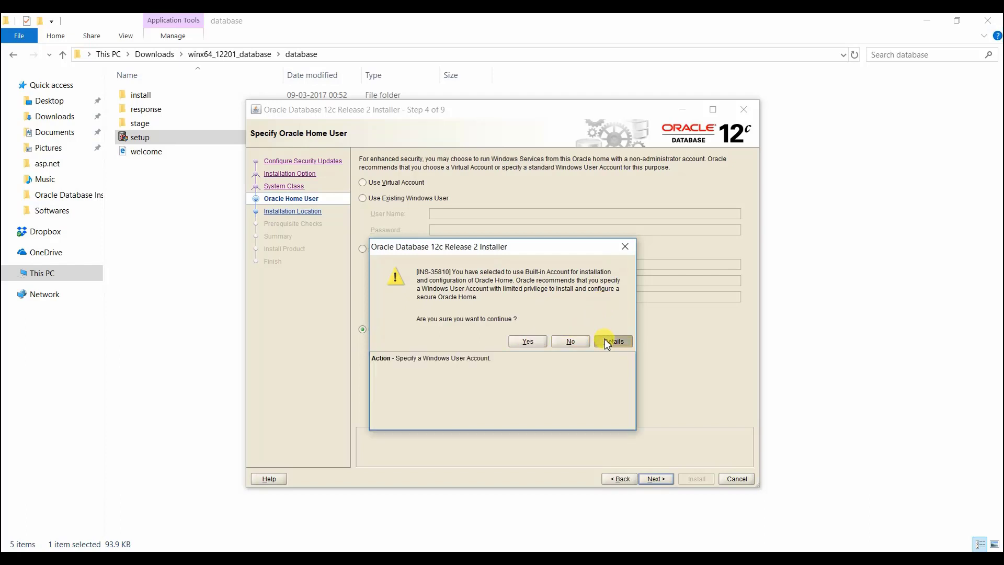
click(624, 248)
- Examine the fields required for creating a new Windows user and for using an existing Windows user
click(413, 249)
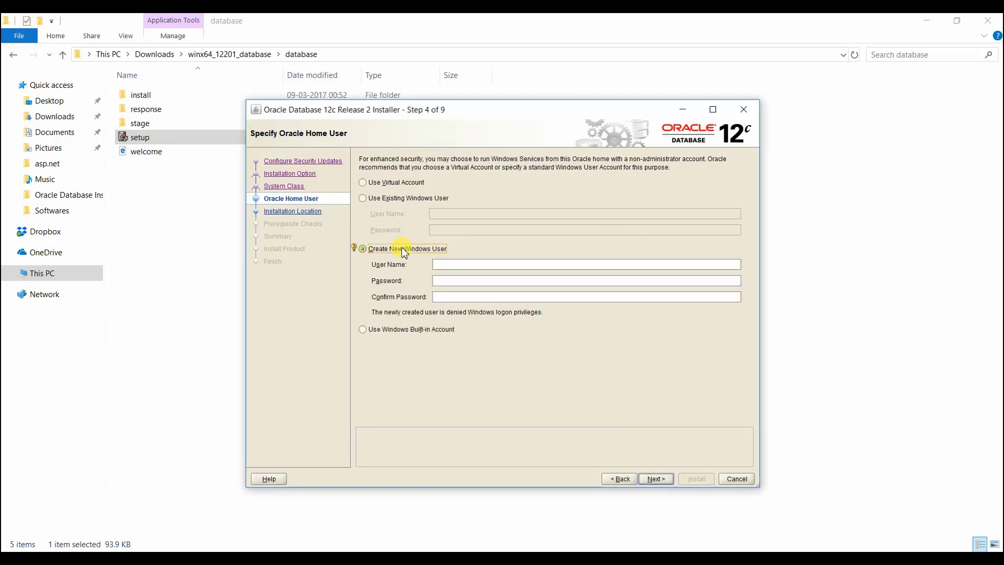
click(409, 198)
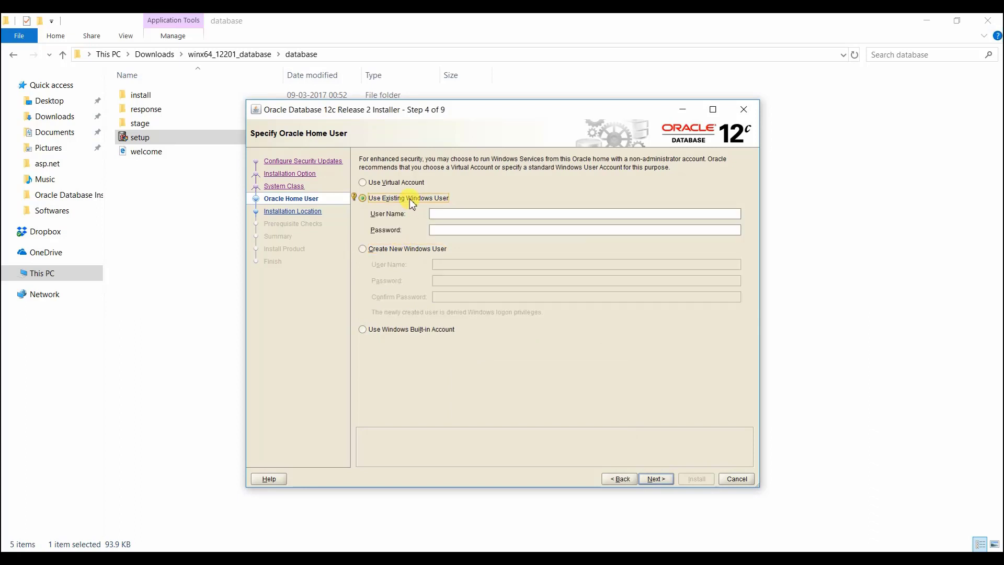
click(472, 218)
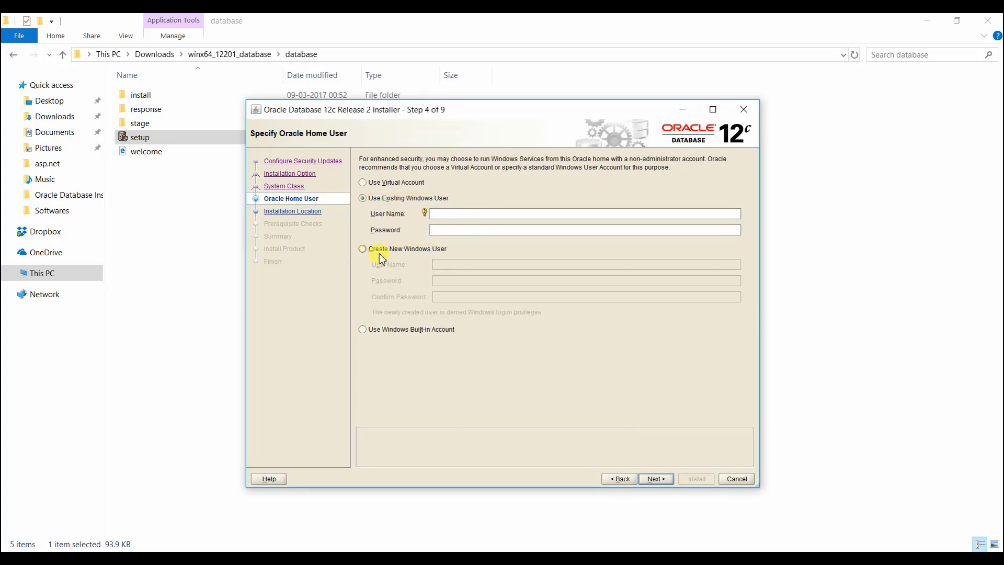
- Choose "Use Windows Built-in Account" for the Oracle home user and accept the warning to continue to the typical install configuration
click(381, 330)
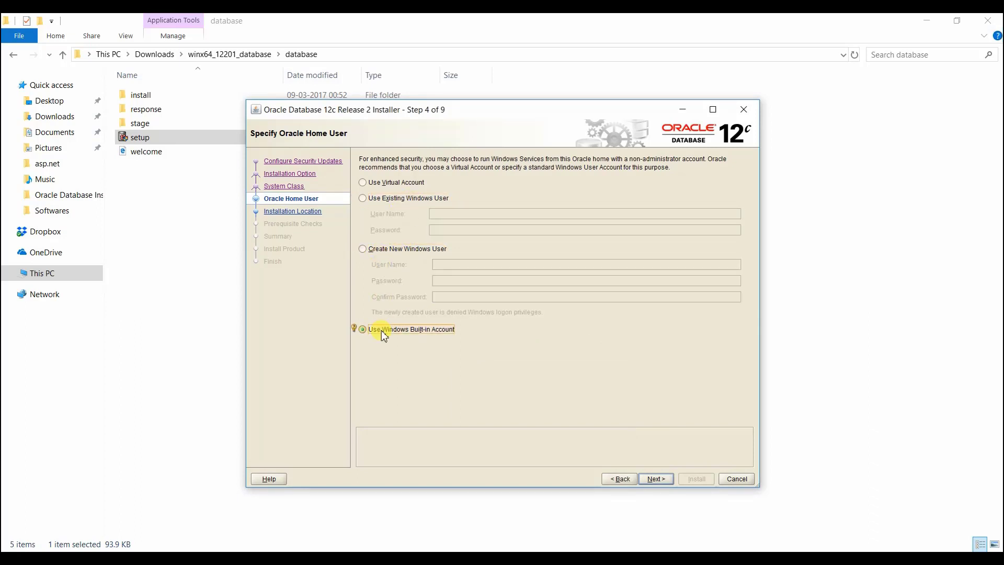
click(654, 479)
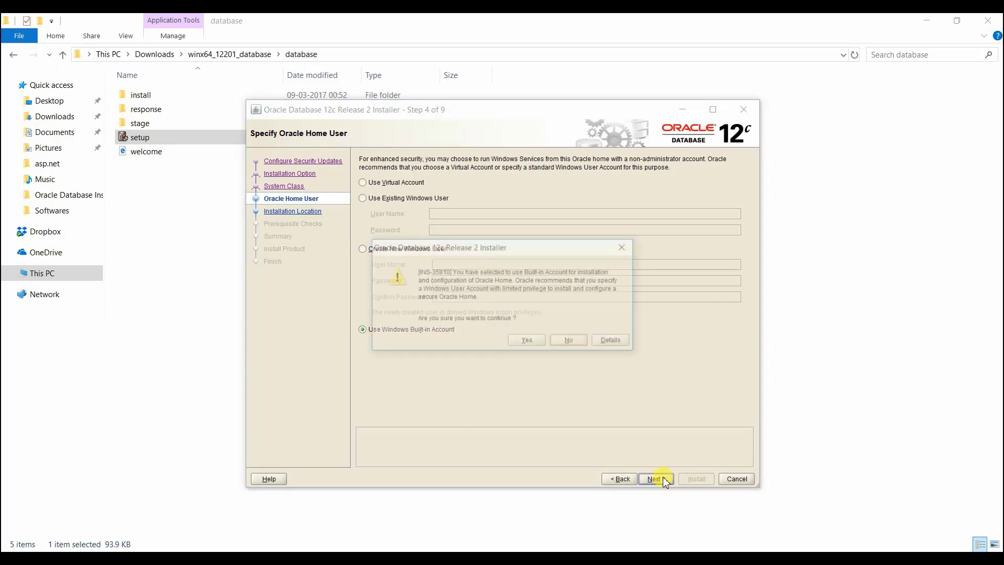
click(535, 343)
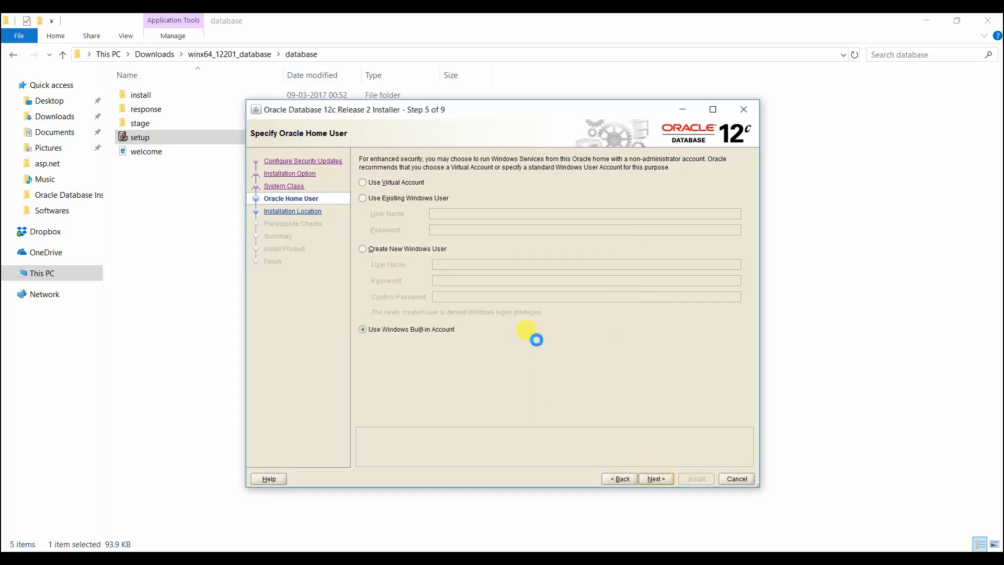
- Check the software location and database edition choices, and set the character set to Unicode (AL32UTF8)
click(559, 192)
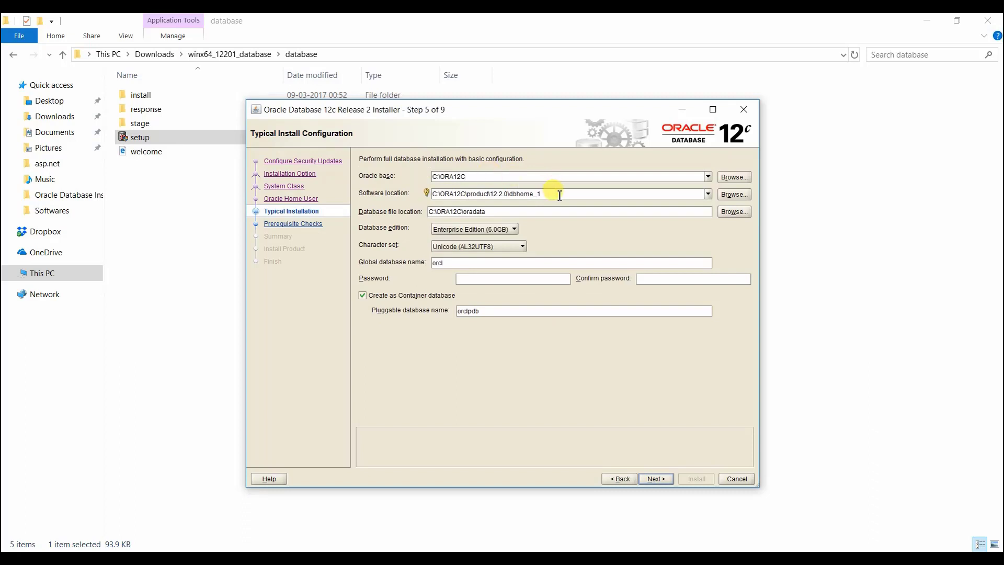
click(515, 231)
click(514, 233)
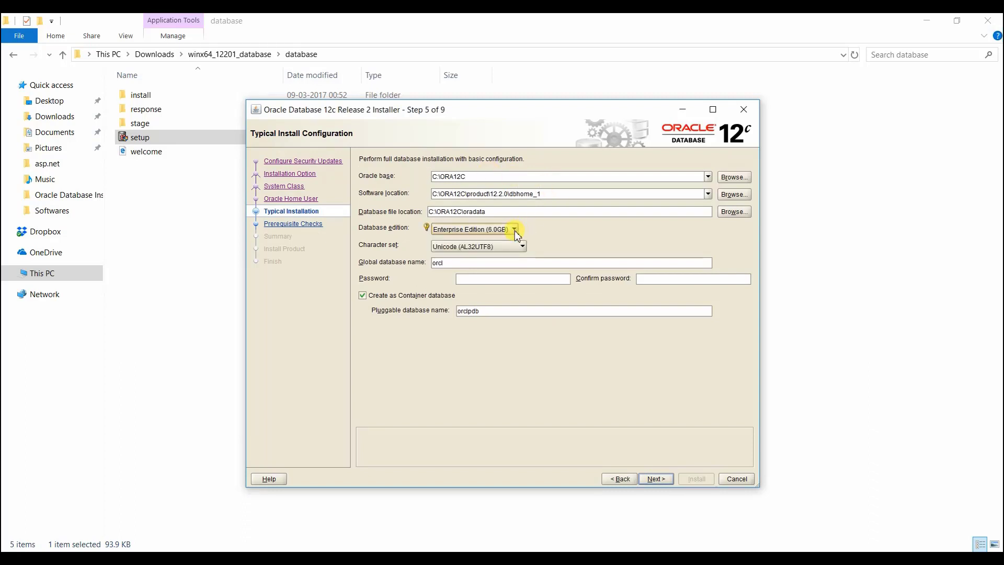
click(501, 246)
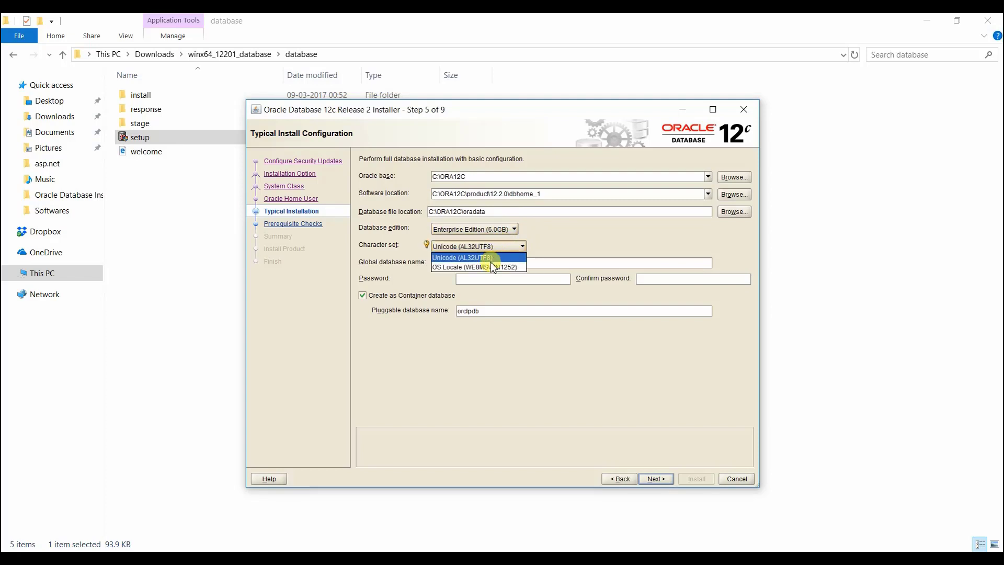
click(491, 258)
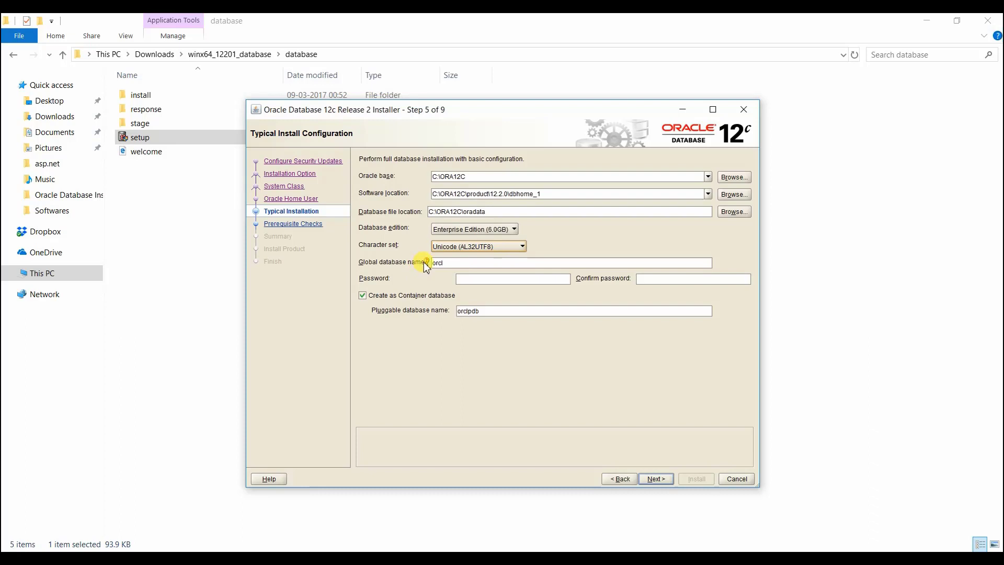
- Check the global database name and read the hint on the password rules for the starter database
mouse_move(425, 262)
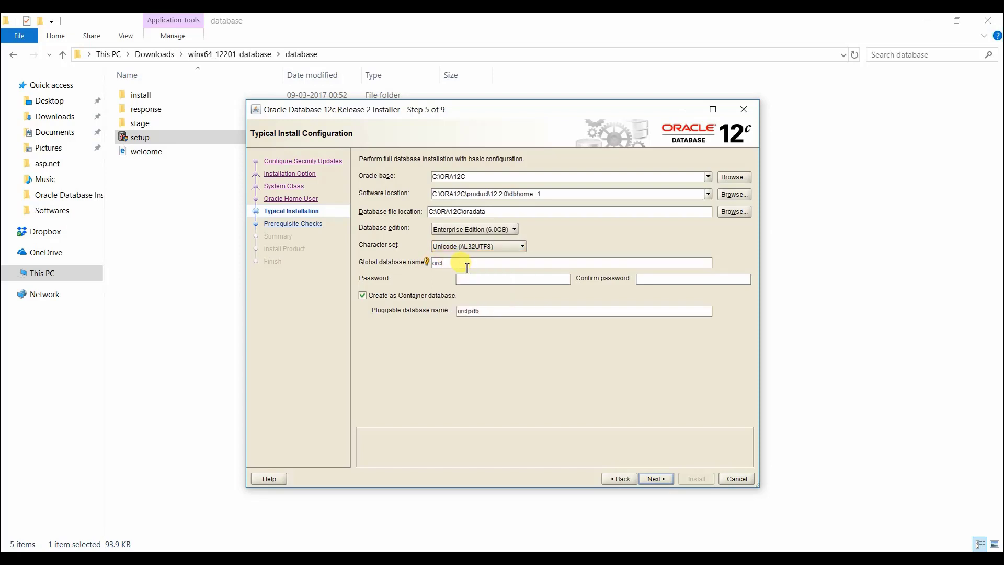
click(469, 278)
mouse_move(451, 277)
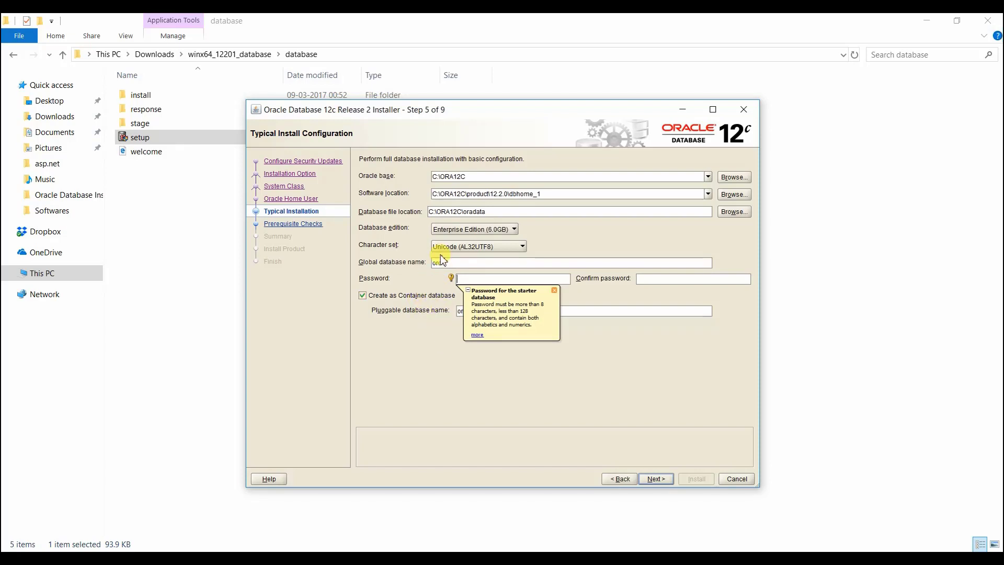
click(458, 265)
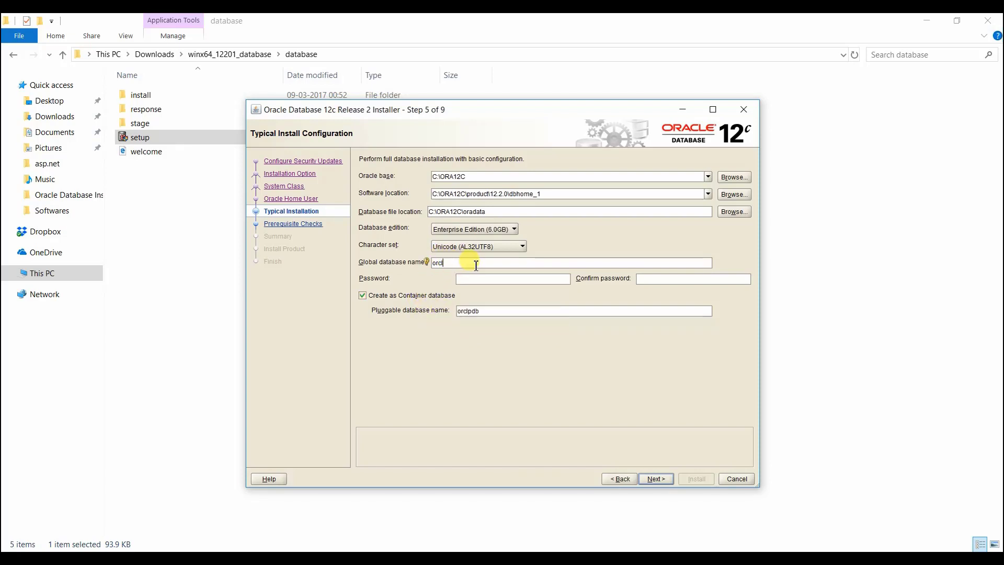
double_click(476, 266)
- Try to set the starter database's admin password, entering it in both the password and the confirmation fields
click(473, 280)
text(o)
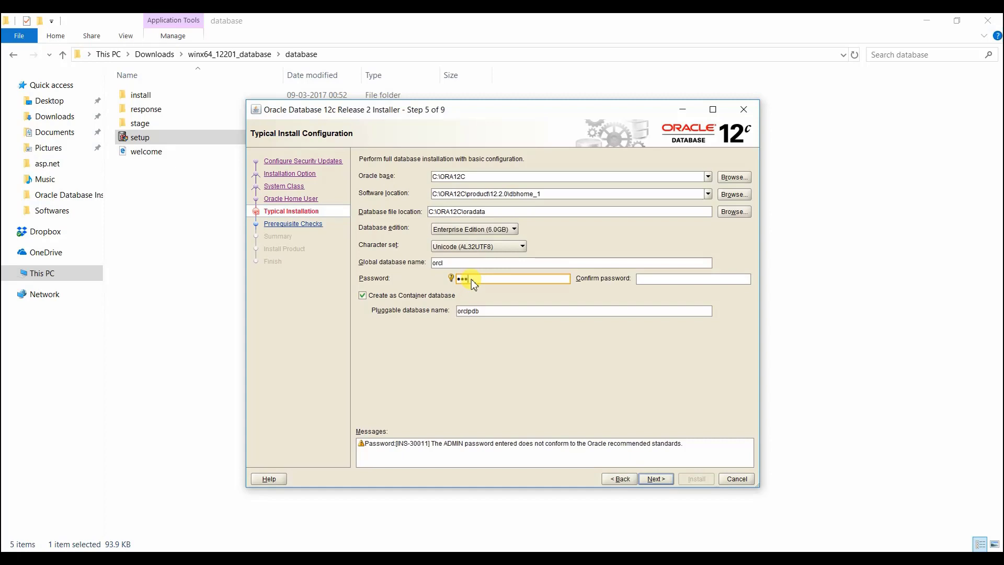
text(•••••••••)
key(Tab)
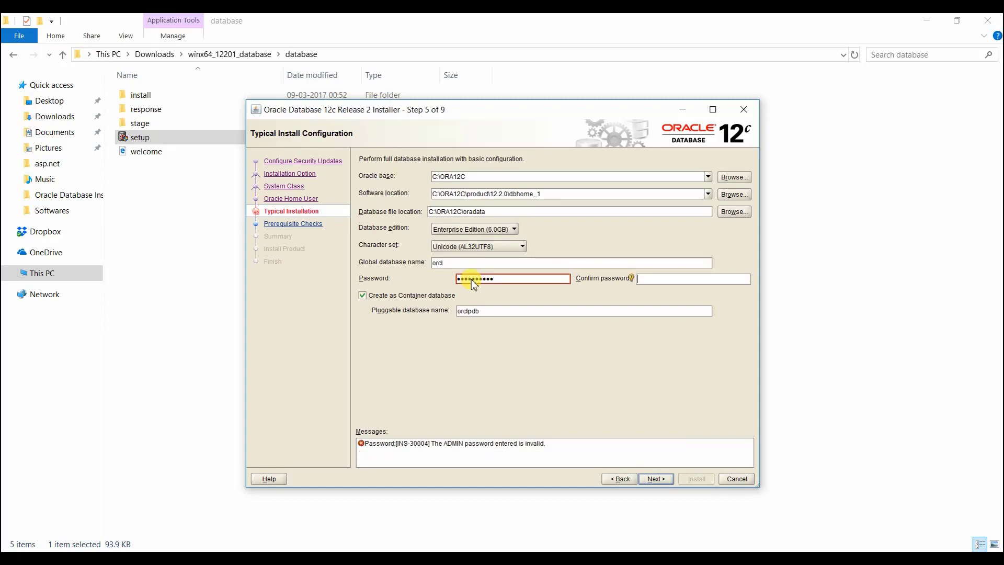
text(•••••)
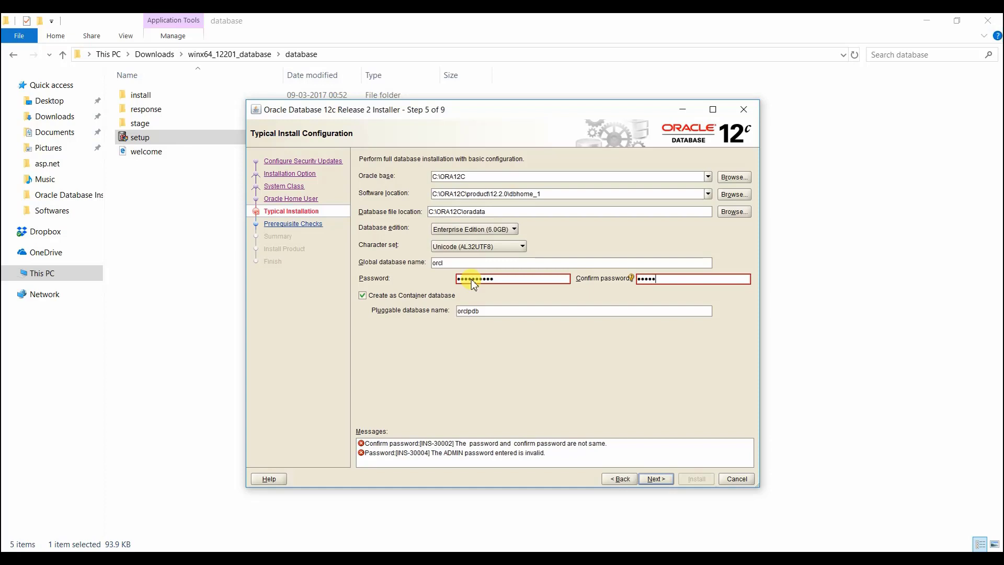
text(•••••)
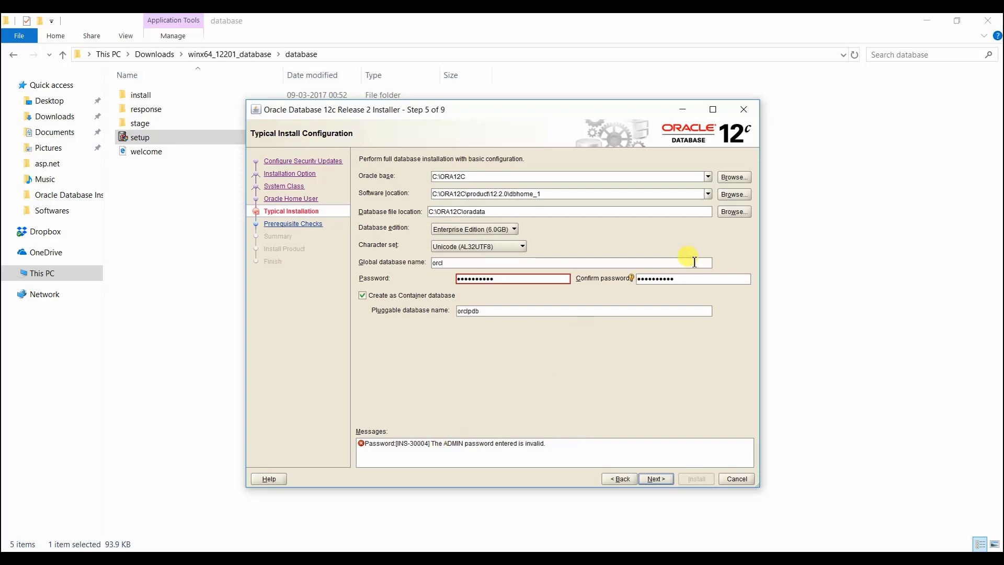
- Replace the starter database's admin password with a different one and fill in the matching confirmation
double_click(533, 278)
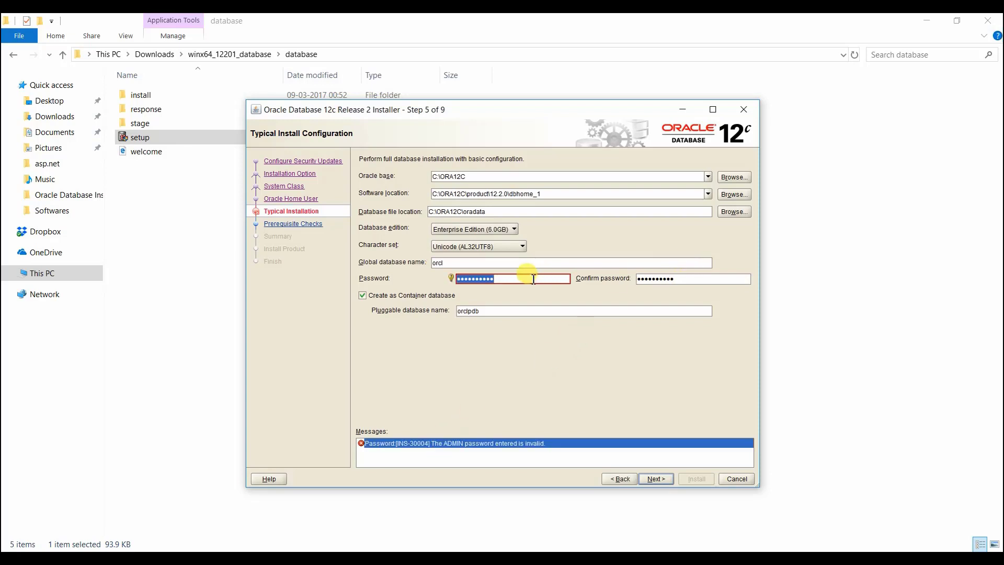
text(oracle)
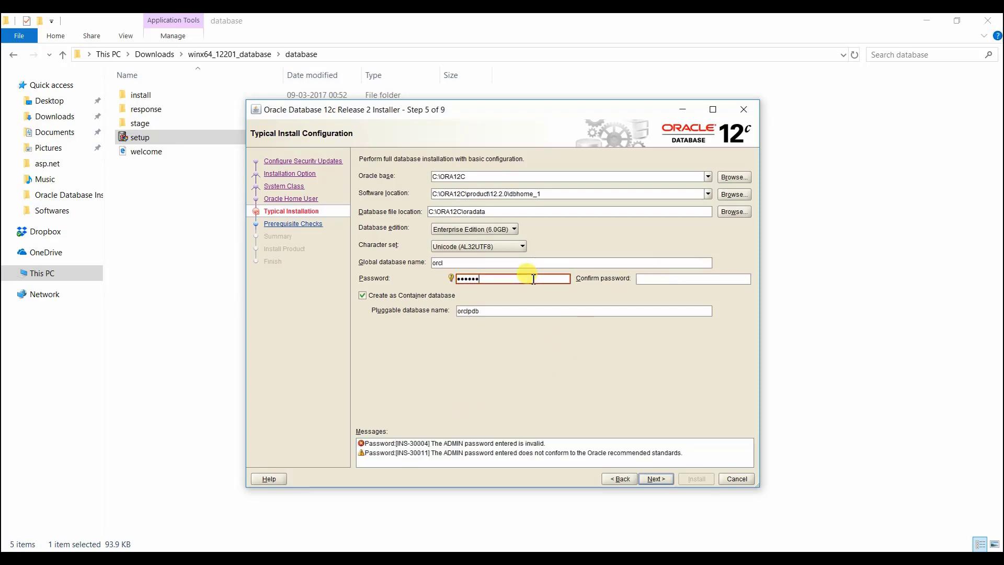
text(••••)
key(Tab)
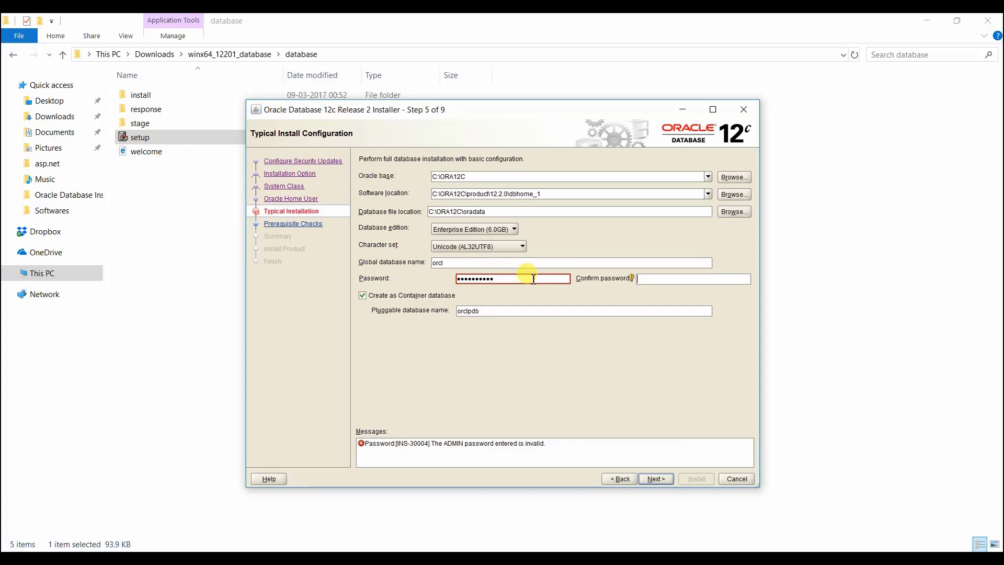
key(shift+Tab)
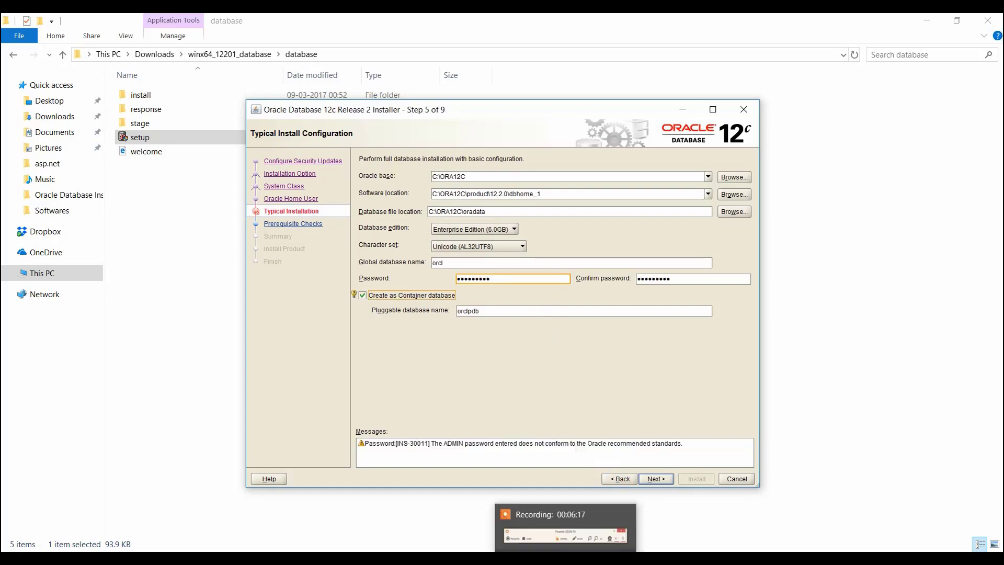
- Continue with the entered configuration through the prerequisite checks to the summary, and start the installation
click(657, 480)
click(523, 333)
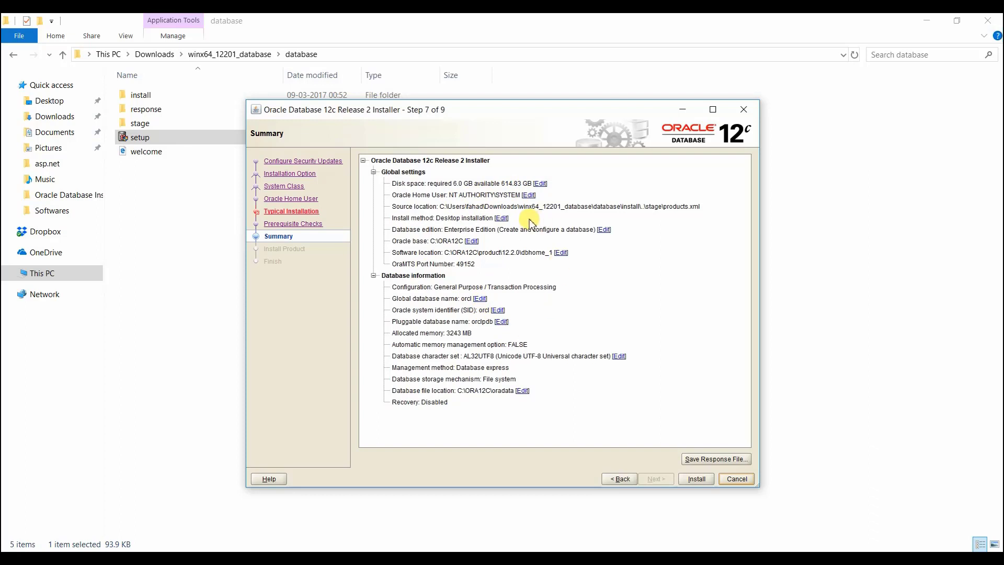
click(698, 480)
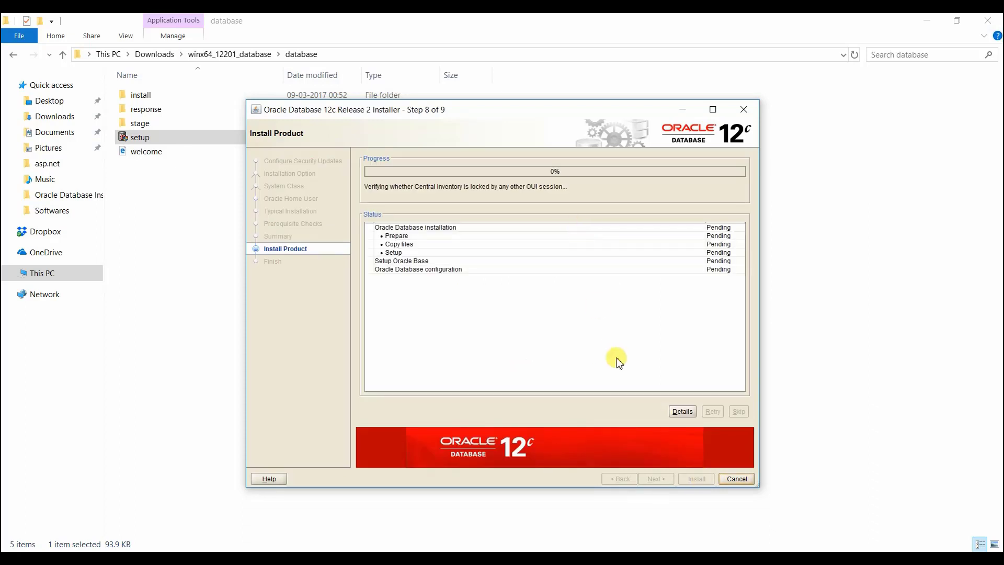
- View the detailed progress of the running installation, and close the installer once the installation is finished
click(683, 411)
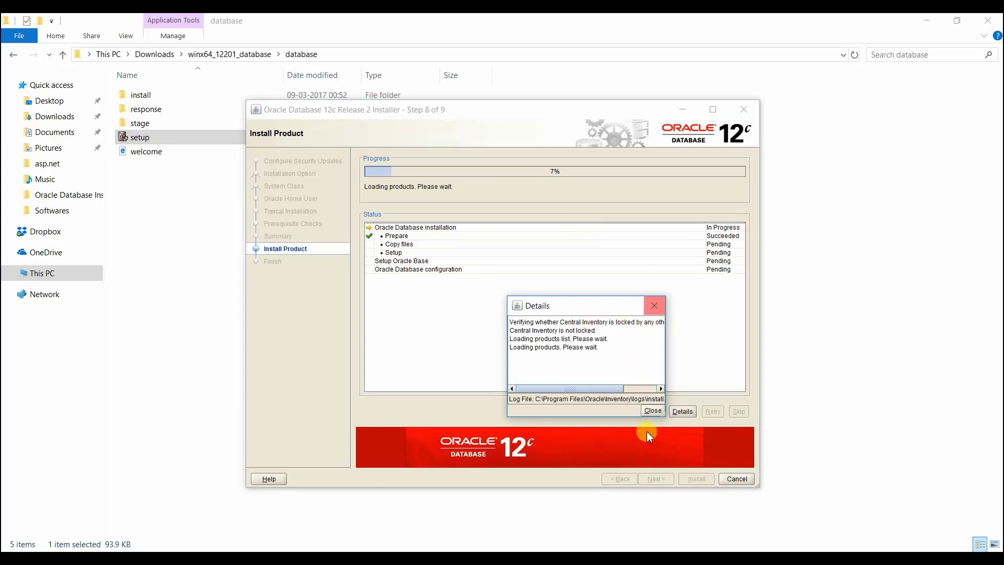
click(652, 411)
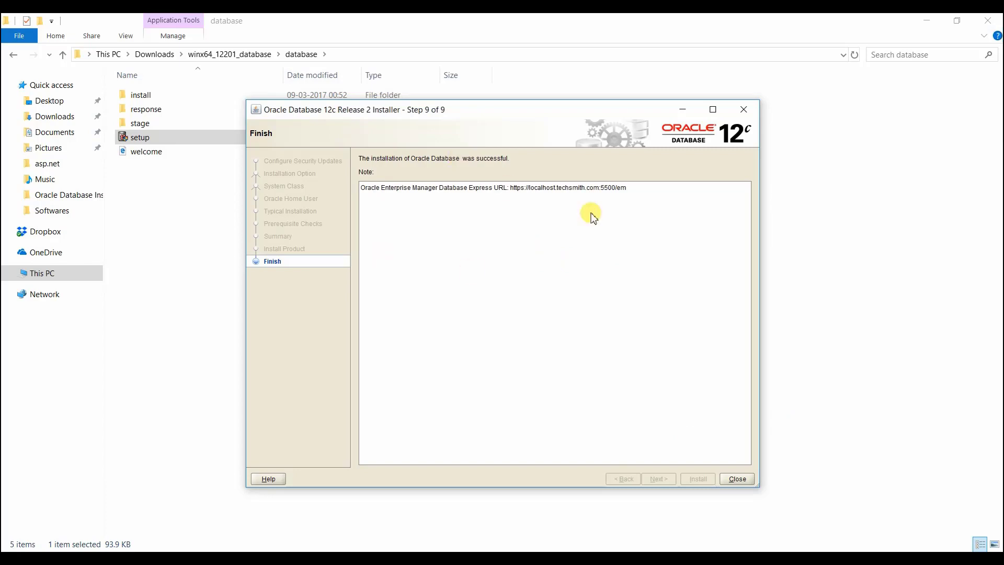
click(737, 479)
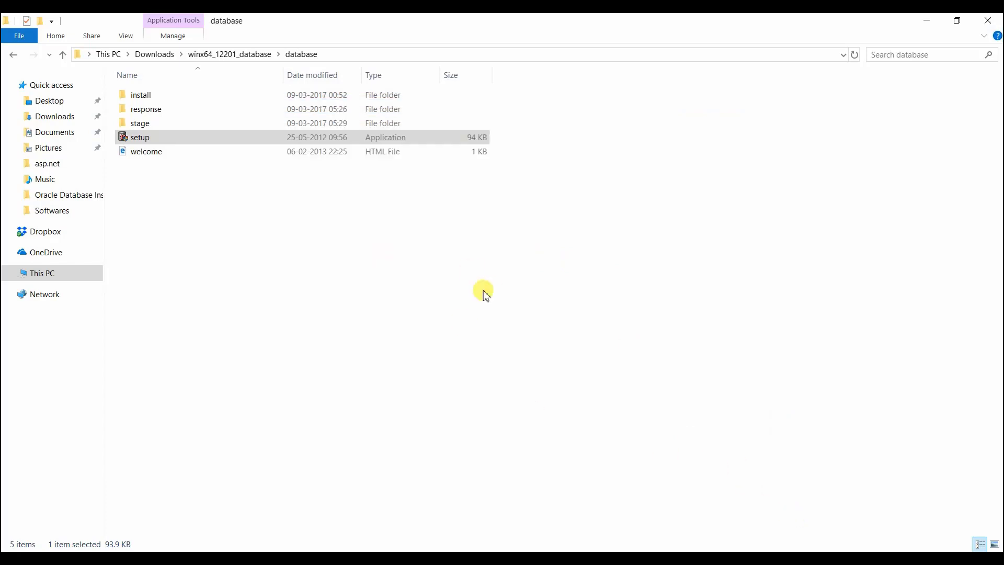